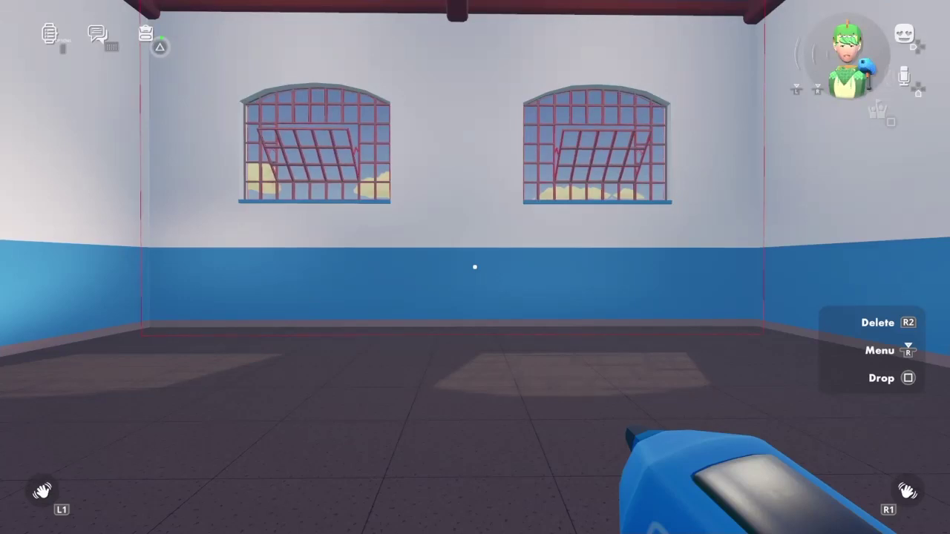
# Activate the Create tool and bring up the CV1 (Legacy) objects for creation.
pyautogui.press('f')
pyautogui.click(117, 149)
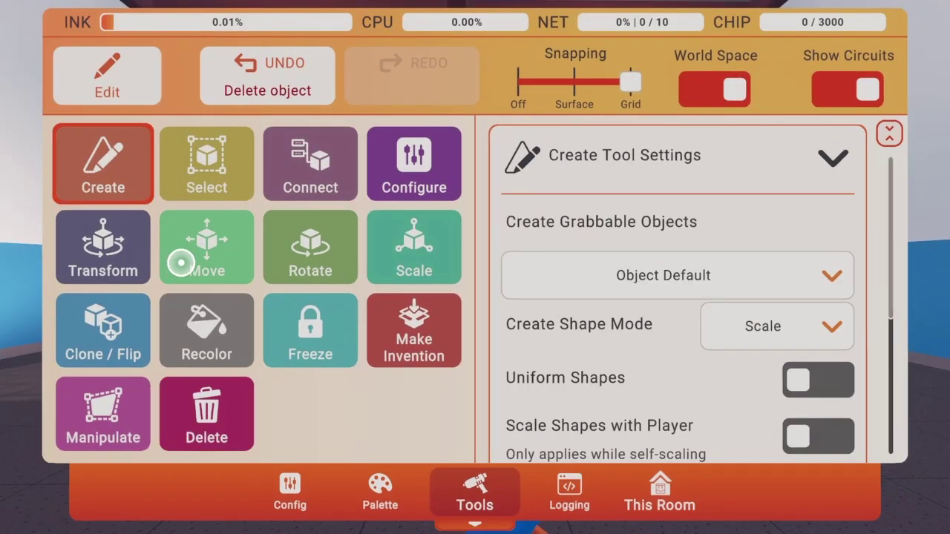
pyautogui.click(359, 488)
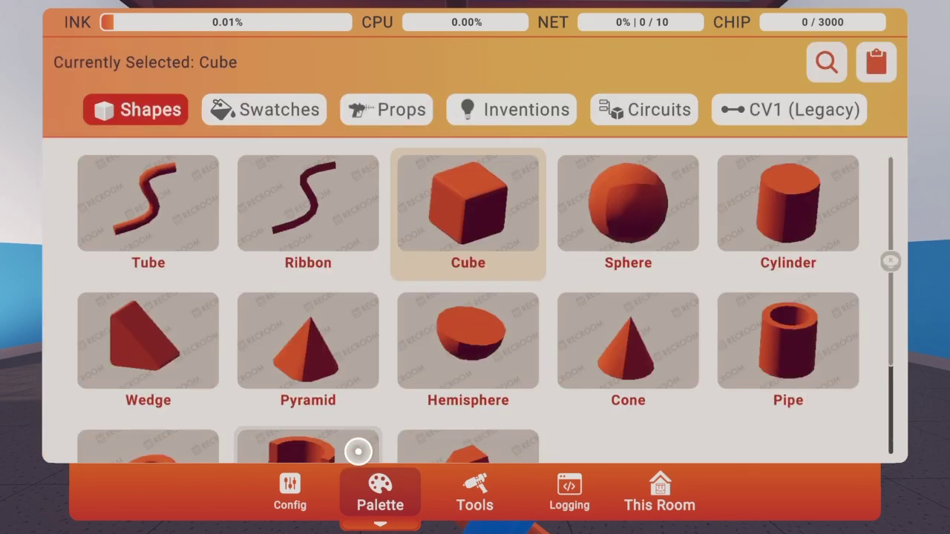
pyautogui.click(768, 95)
# Look through the legacy chips, gizmos and other components for the available trigger volume types.
pyautogui.scroll(-3, 398, 270)
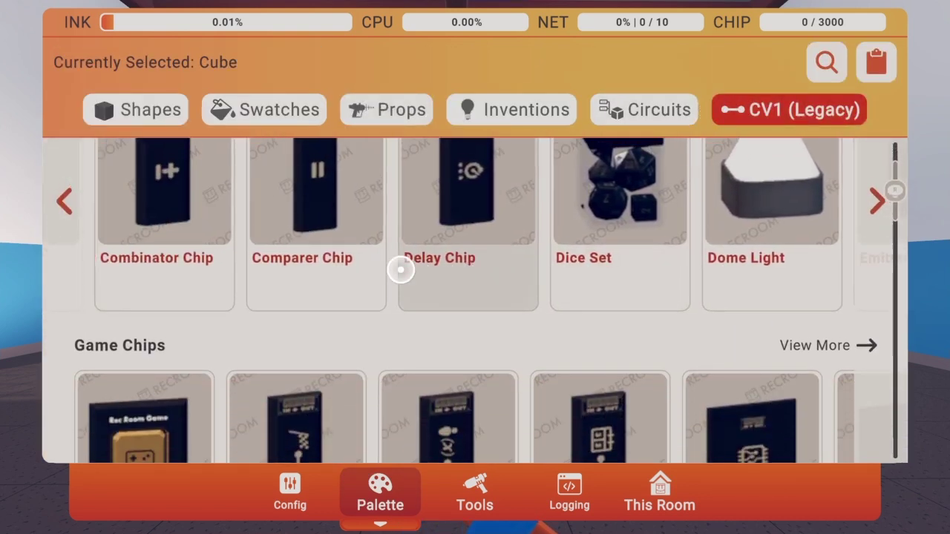
pyautogui.scroll(8, 401, 269)
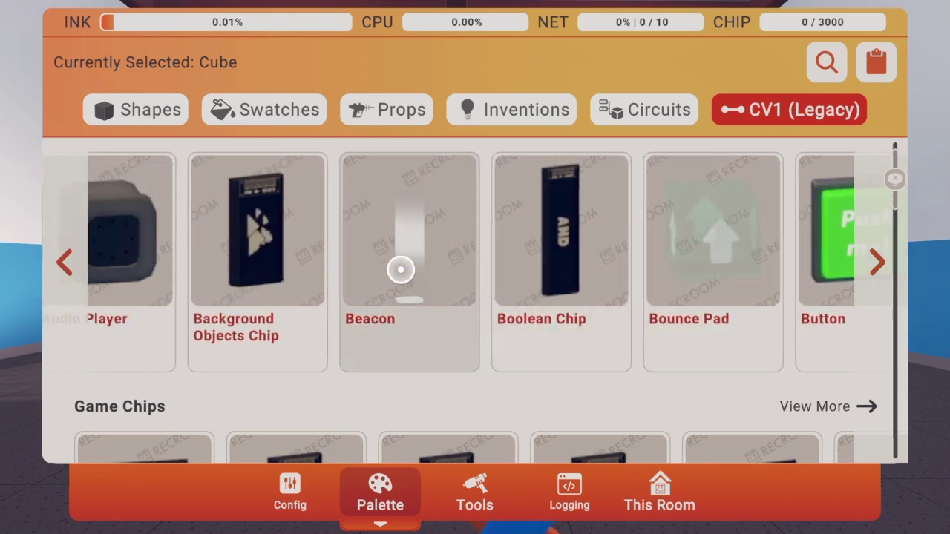
pyautogui.scroll(8, 401, 269)
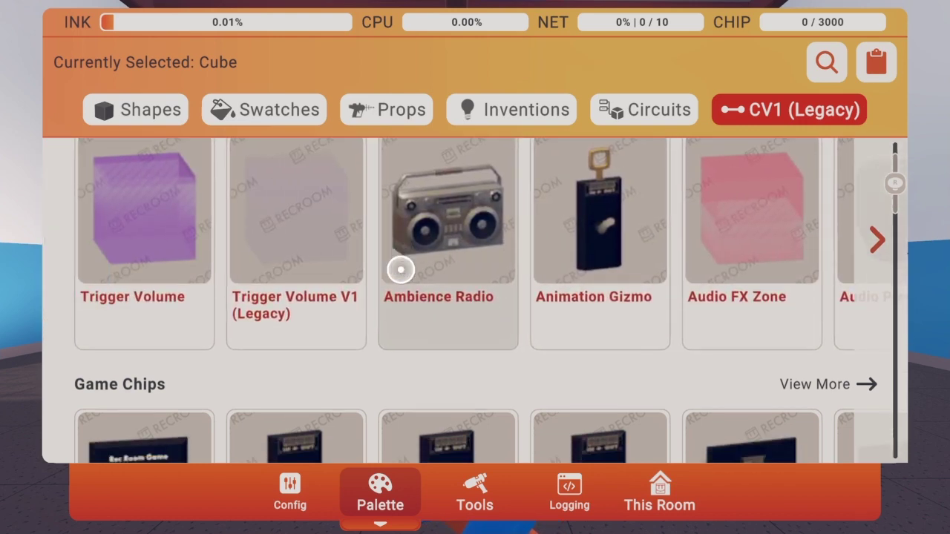
pyautogui.scroll(-8, 401, 269)
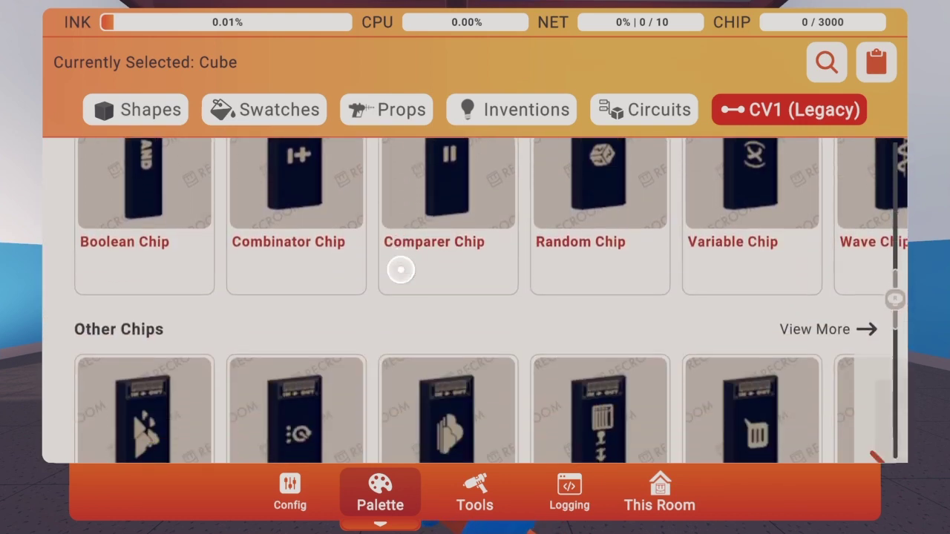
pyautogui.scroll(-8, 401, 270)
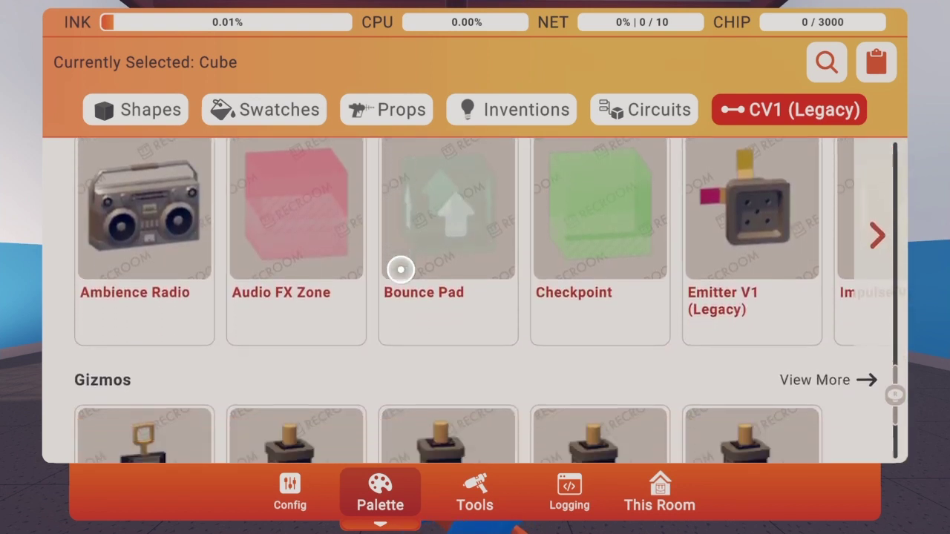
pyautogui.scroll(-3, 401, 269)
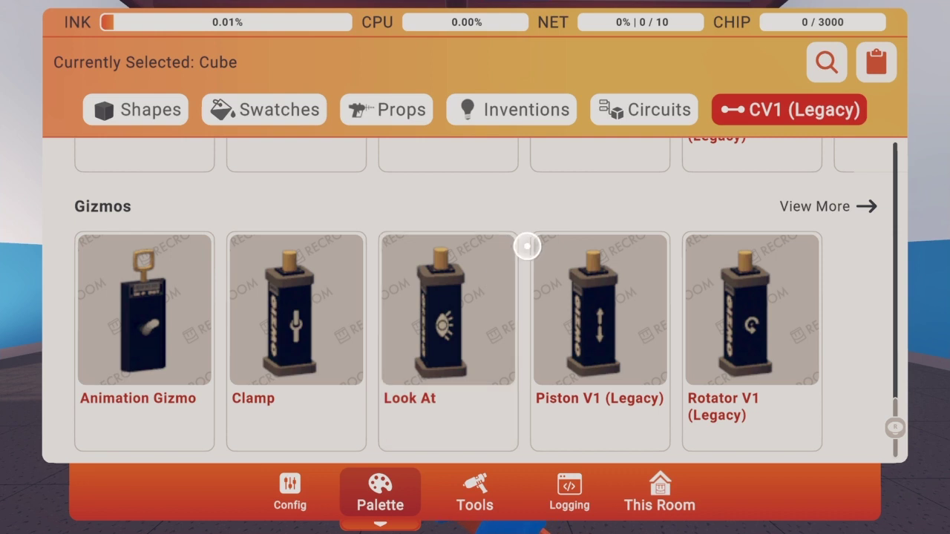
pyautogui.scroll(3, 566, 229)
pyautogui.hscroll(5, 576, 246)
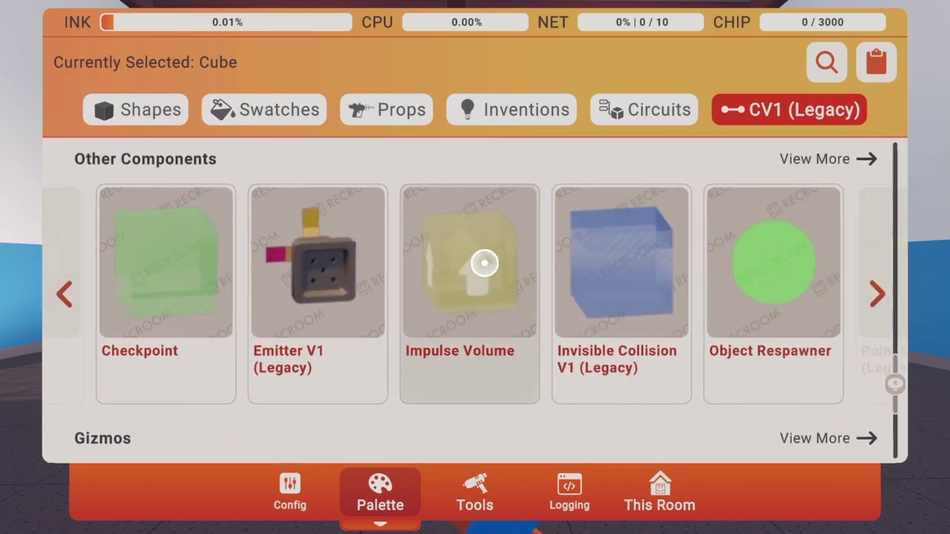
pyautogui.hscroll(6, 484, 262)
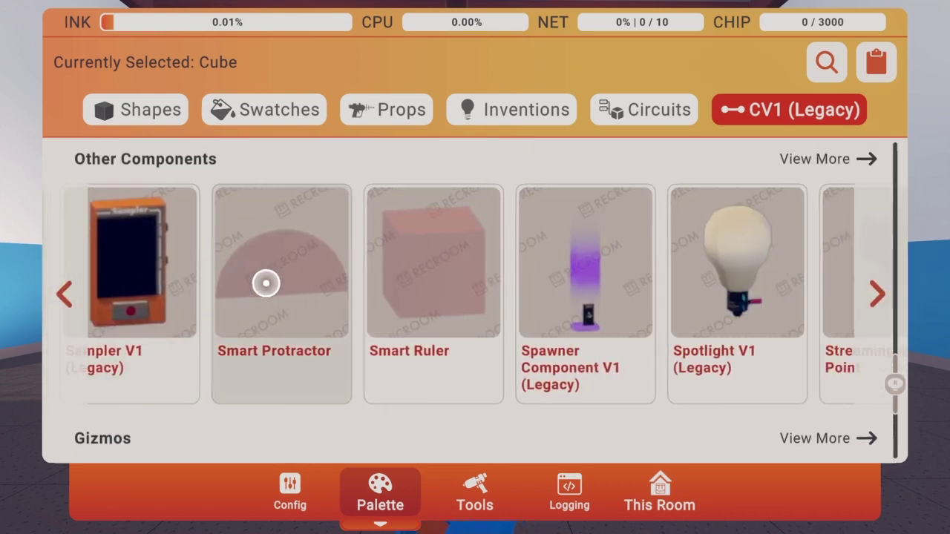
pyautogui.hscroll(-2, 266, 283)
pyautogui.scroll(5, 230, 297)
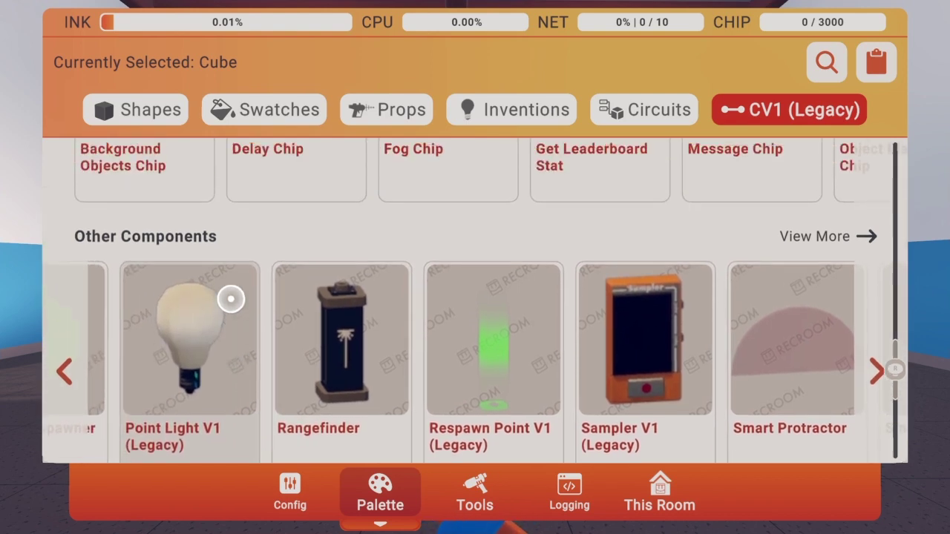
pyautogui.scroll(10, 448, 281)
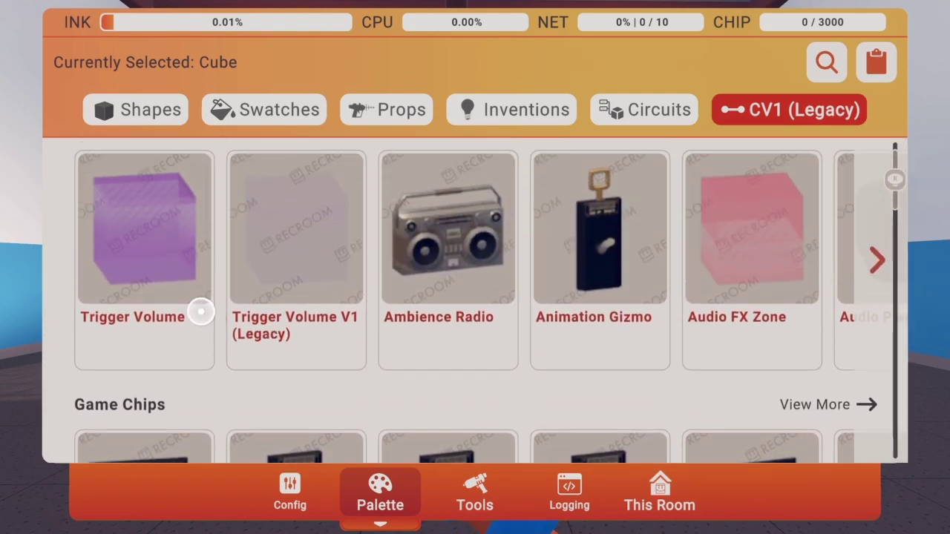
# Create a Trigger Volume V1 (Legacy) as a wide box in front of the wall between the two windows.
pyautogui.scroll(1, 201, 311)
pyautogui.click(259, 319)
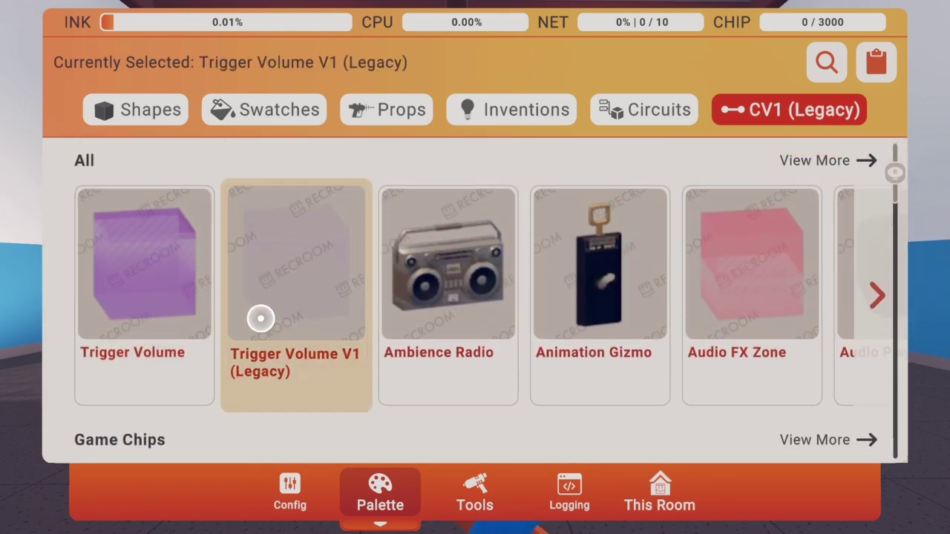
pyautogui.press('Escape')
pyautogui.press('w')
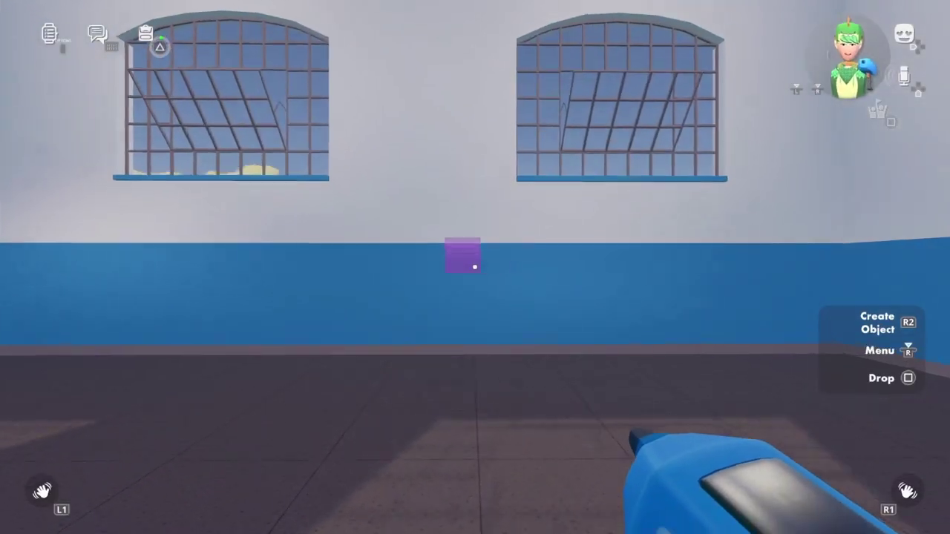
pyautogui.click(475, 267)
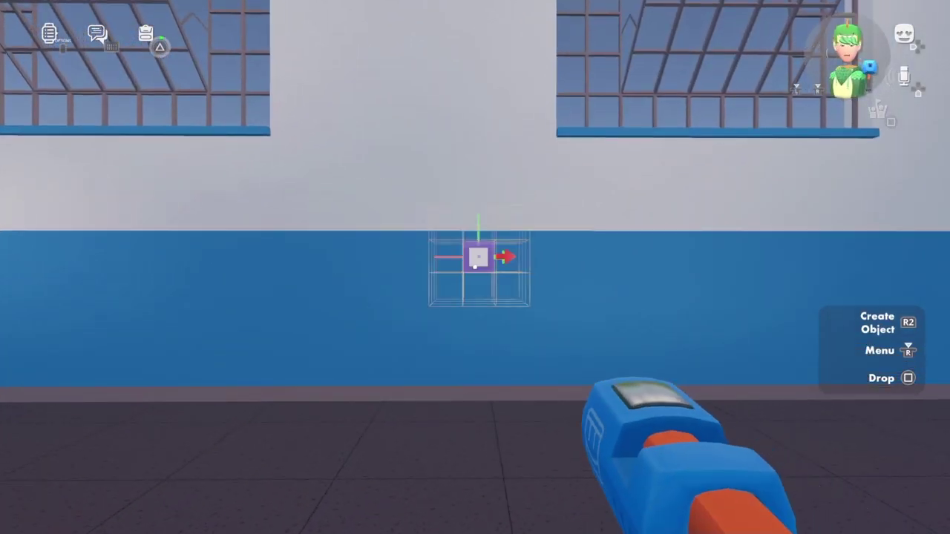
pyautogui.press('s')
pyautogui.moveTo(475, 267); pyautogui.dragTo(474, 267)
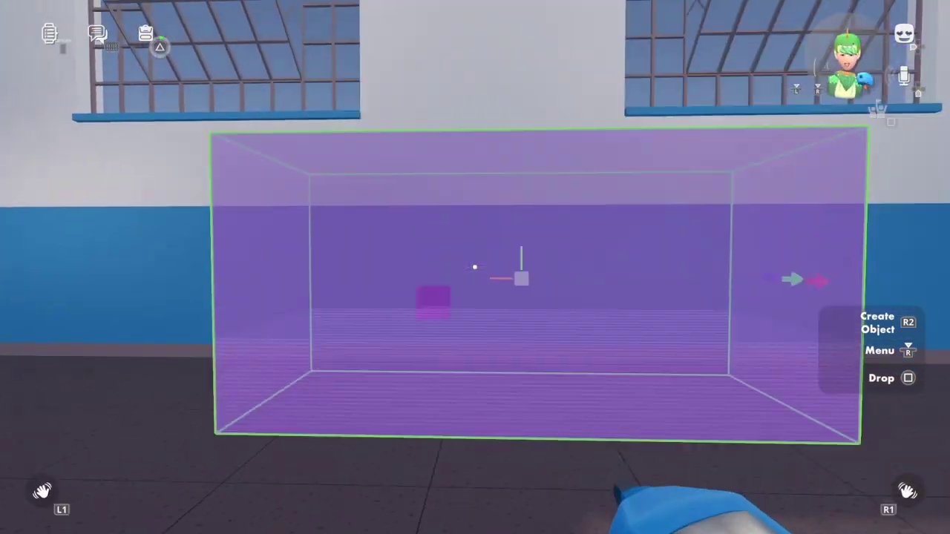
# Configure the legacy trigger volume to keep track of Objects.
pyautogui.press('f')
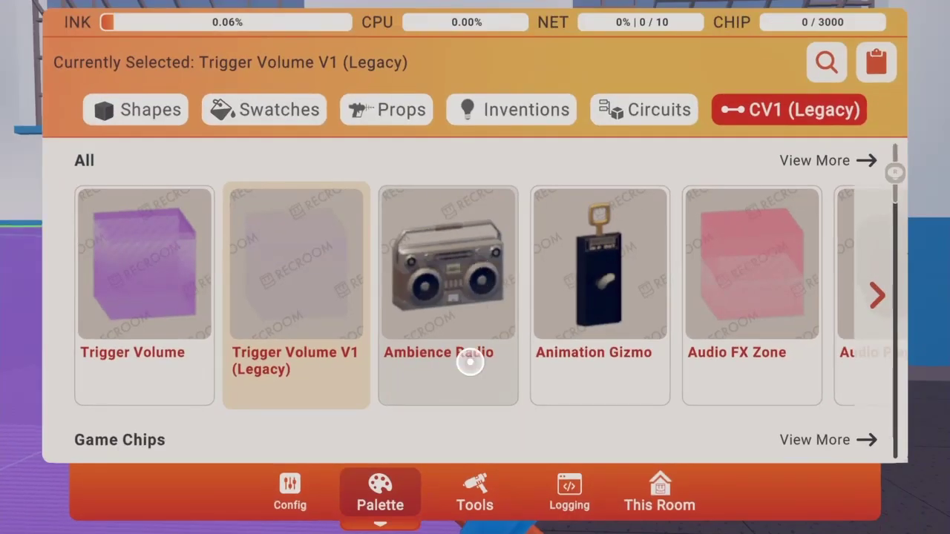
pyautogui.click(469, 486)
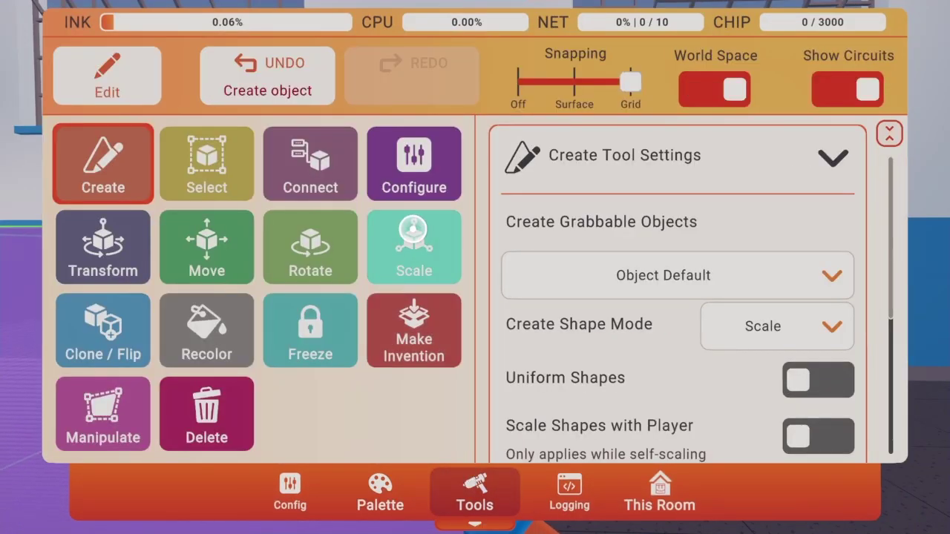
pyautogui.click(413, 181)
pyautogui.click(475, 265)
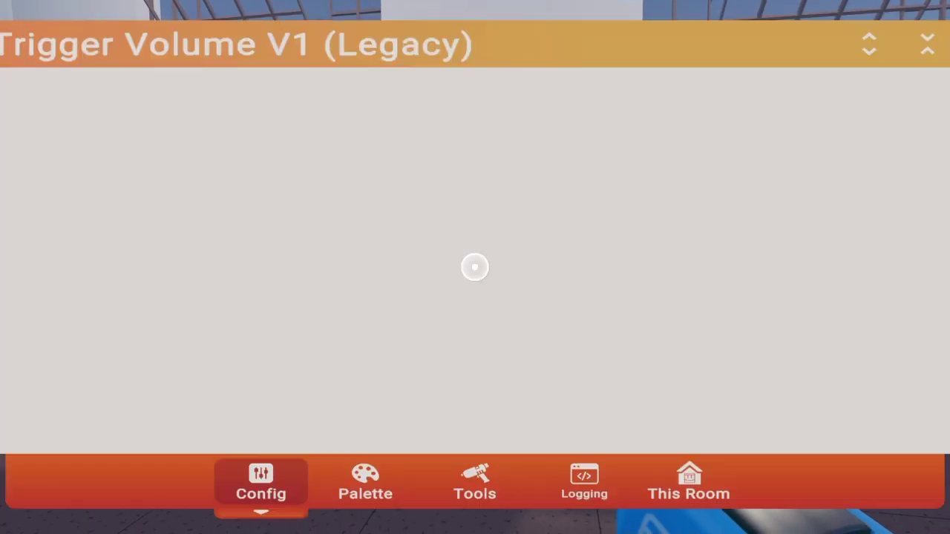
pyautogui.click(465, 239)
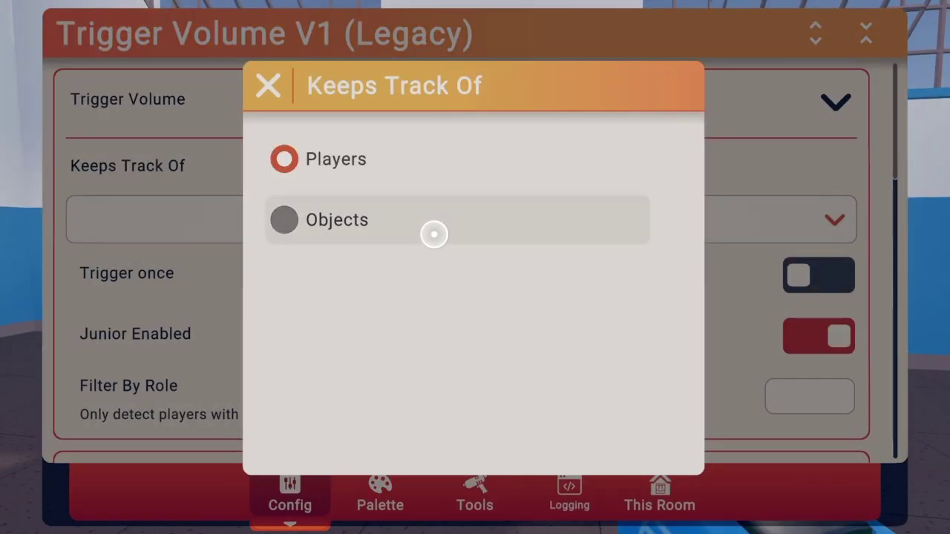
pyautogui.click(432, 233)
pyautogui.scroll(-1, 503, 379)
pyautogui.press('Escape')
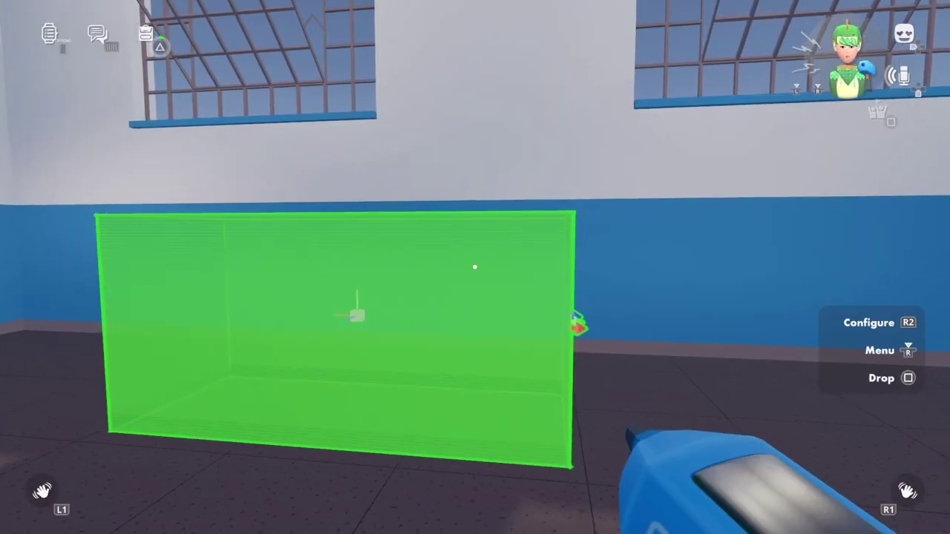
# Search the palette for "Cube" and create a small cube near the legacy trigger volume.
pyautogui.click(475, 267)
pyautogui.click(483, 492)
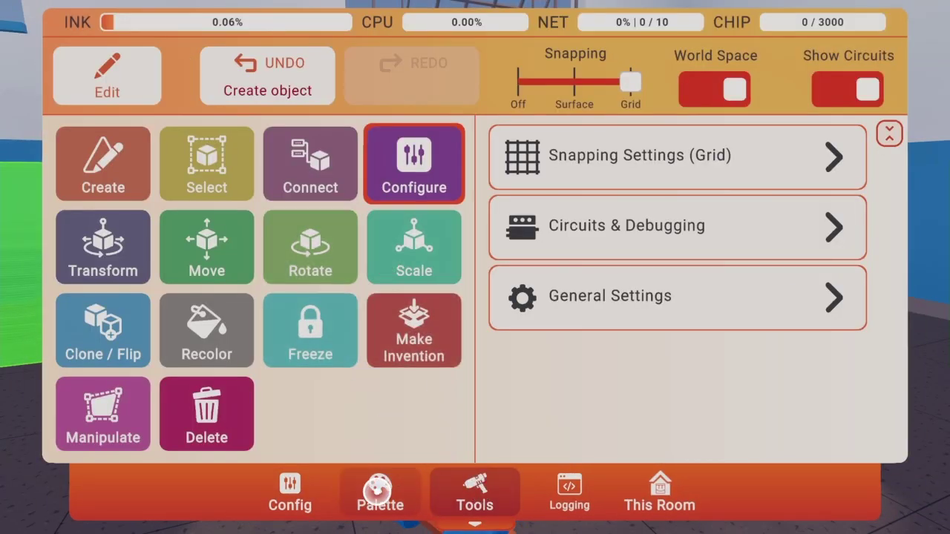
pyautogui.click(125, 185)
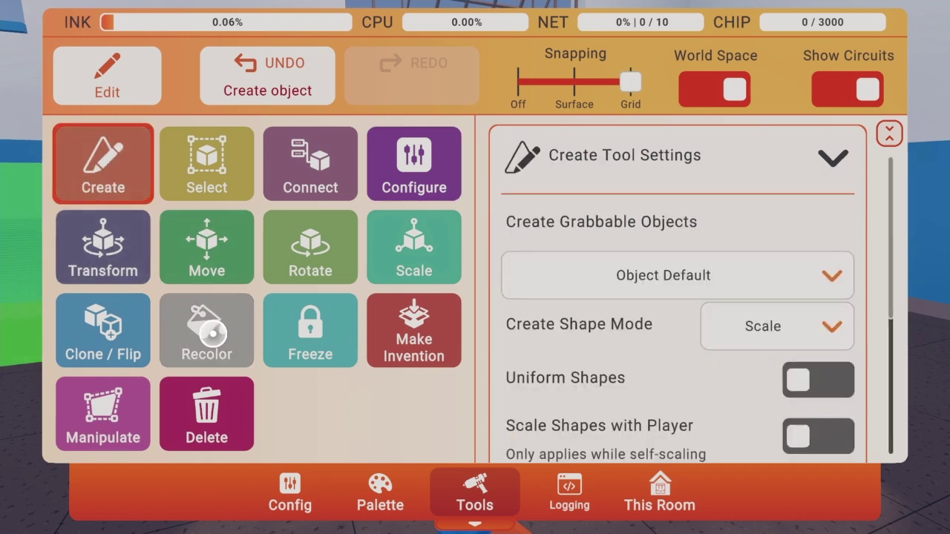
pyautogui.click(387, 501)
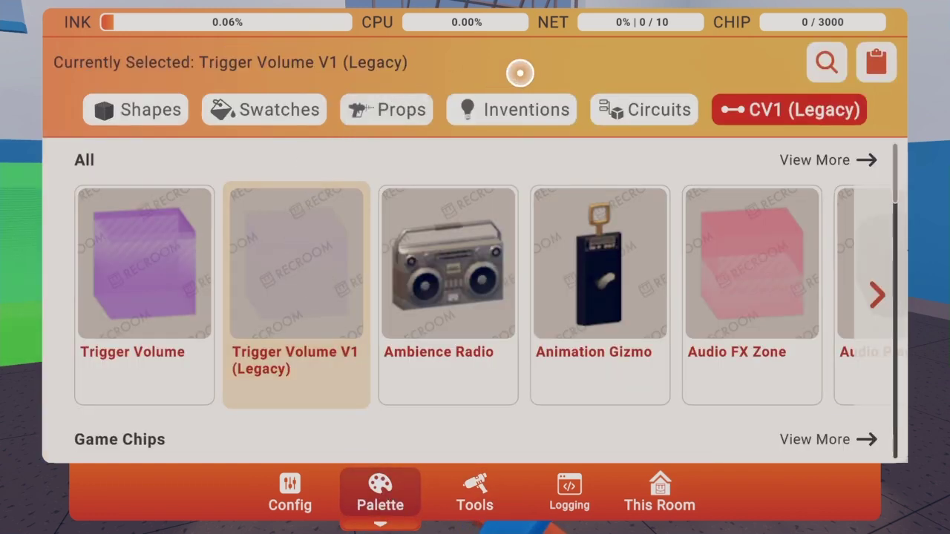
pyautogui.click(823, 65)
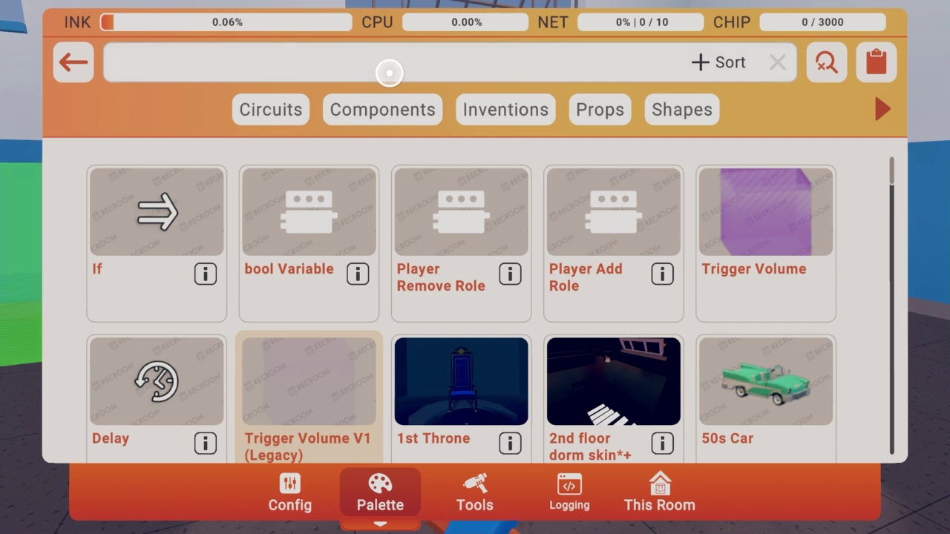
pyautogui.write('Cube')
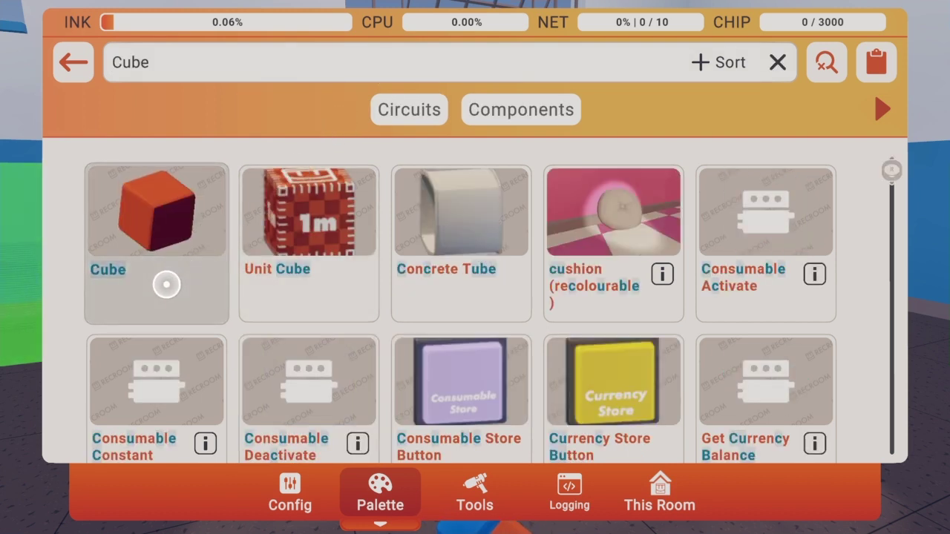
pyautogui.click(165, 280)
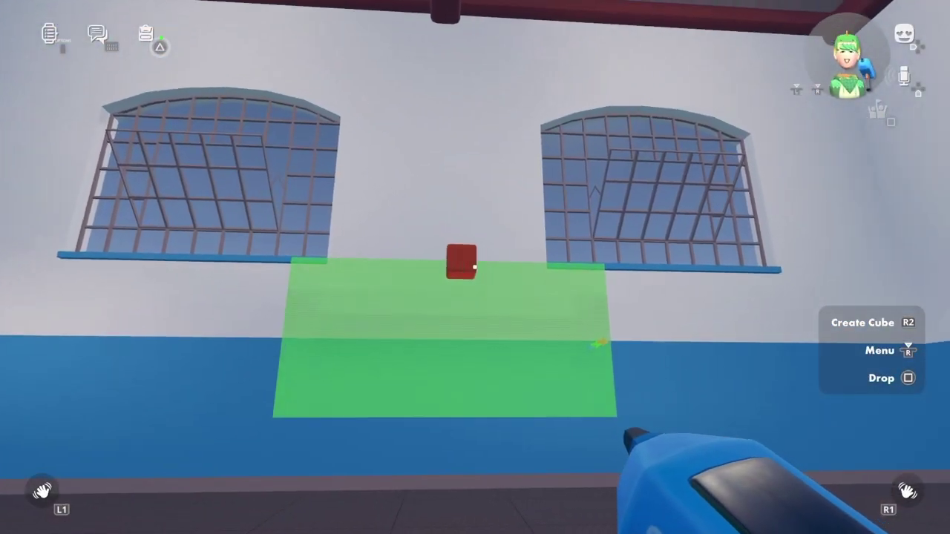
pyautogui.click(475, 268)
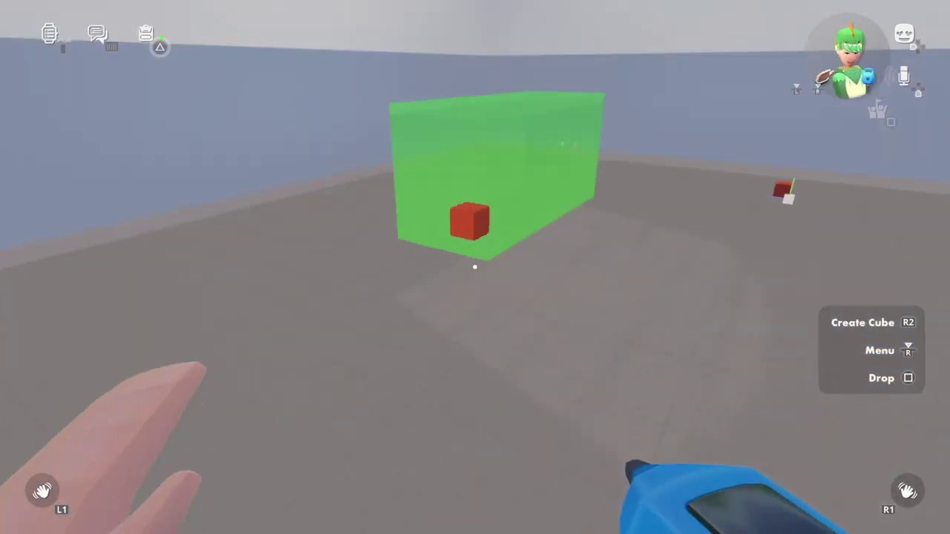
# Move the red cube inside the green legacy trigger volume.
pyautogui.press('r')
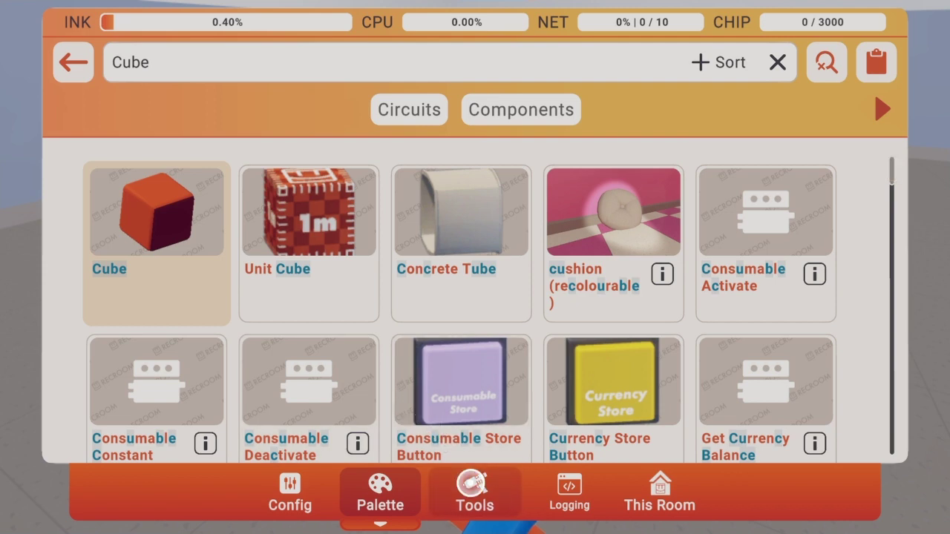
pyautogui.click(472, 483)
pyautogui.click(214, 265)
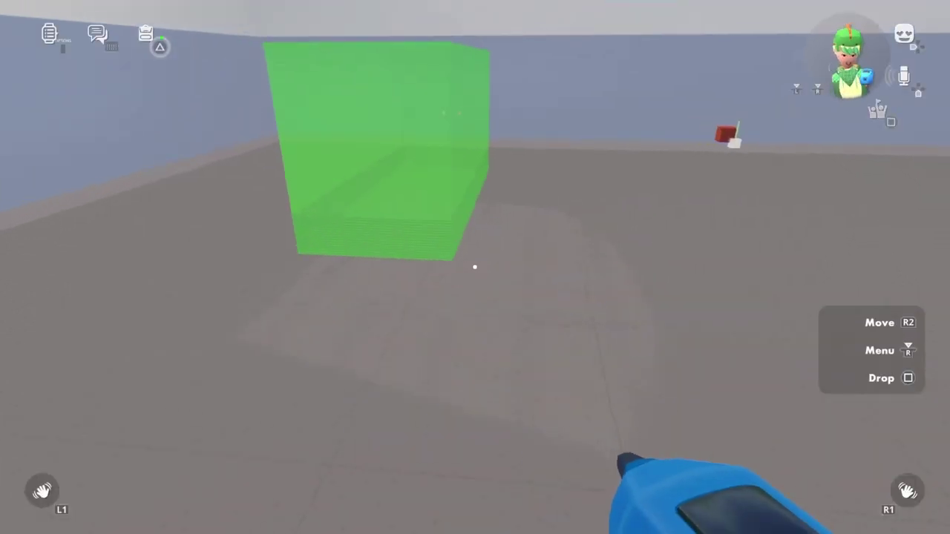
pyautogui.moveTo(475, 267); pyautogui.dragTo(475, 267)
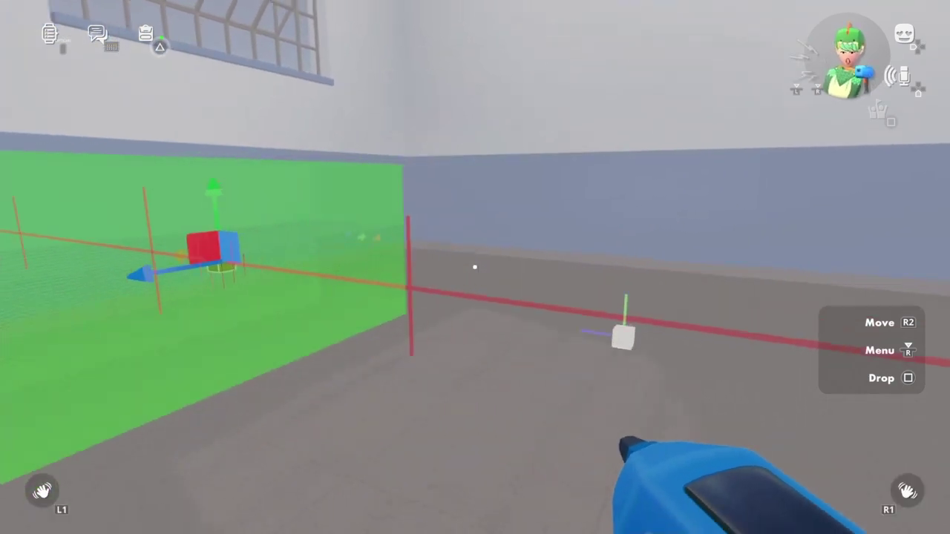
# Create a new Trigger Volume as a wide box in front of the green legacy trigger volume.
pyautogui.press('f')
pyautogui.click(378, 486)
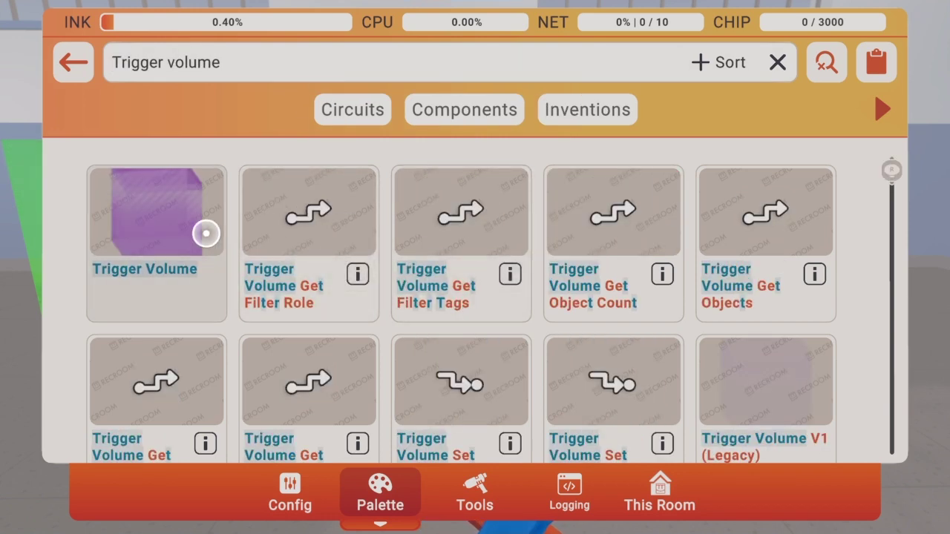
pyautogui.click(203, 233)
pyautogui.press('s')
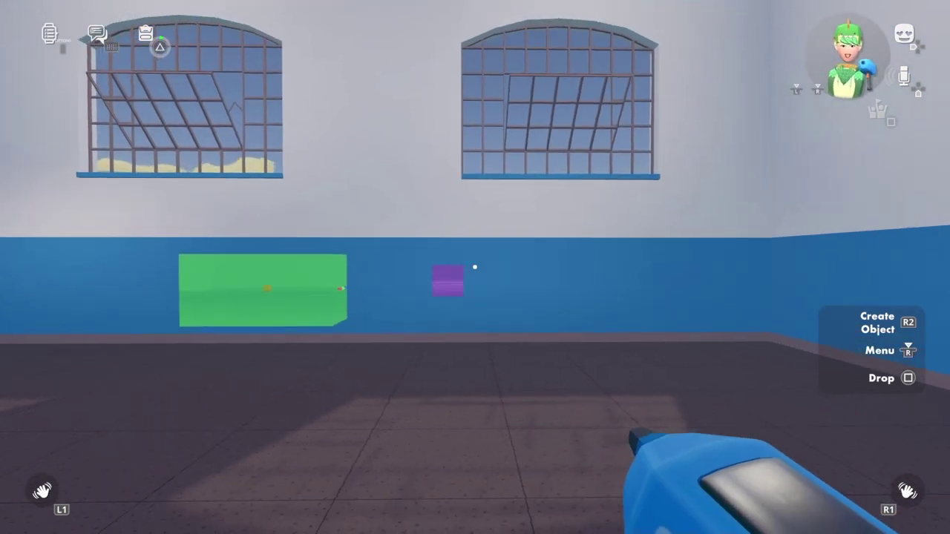
pyautogui.press('a')
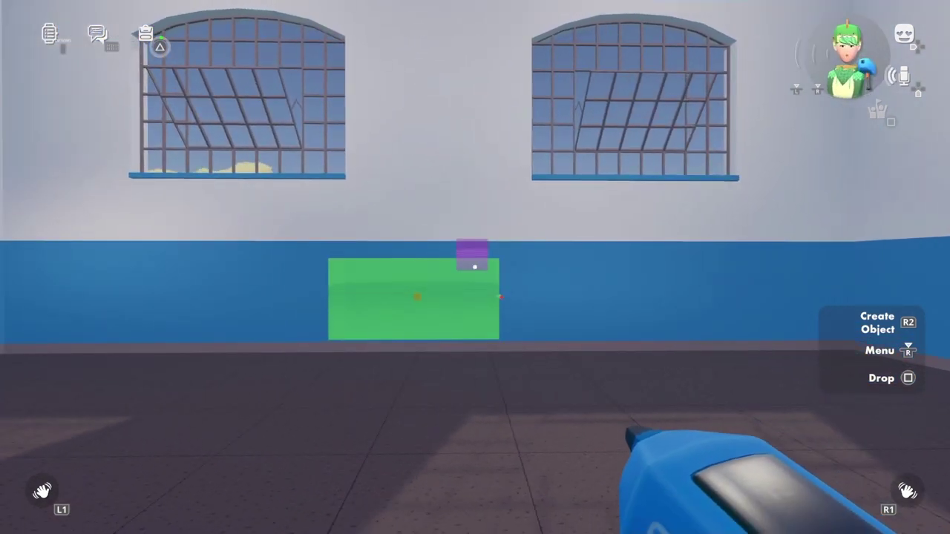
pyautogui.click(475, 268)
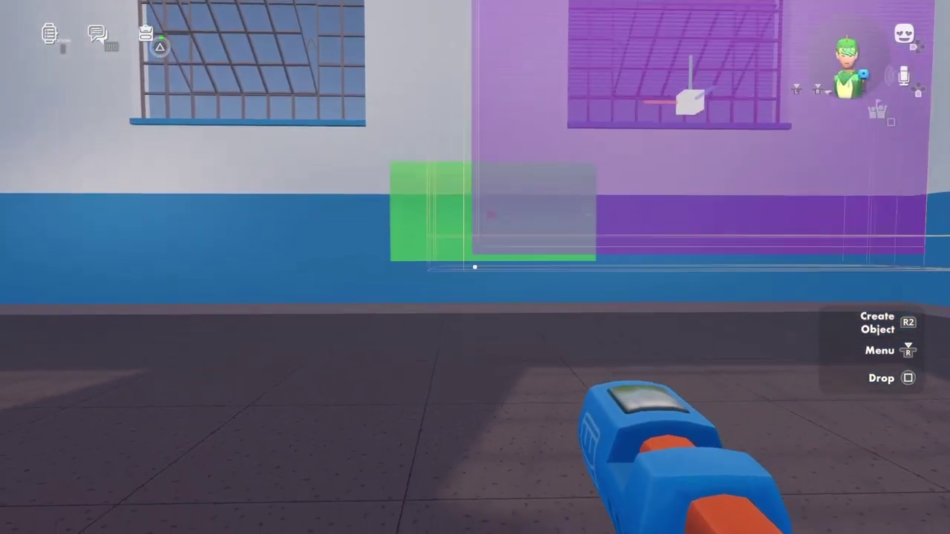
pyautogui.press('s')
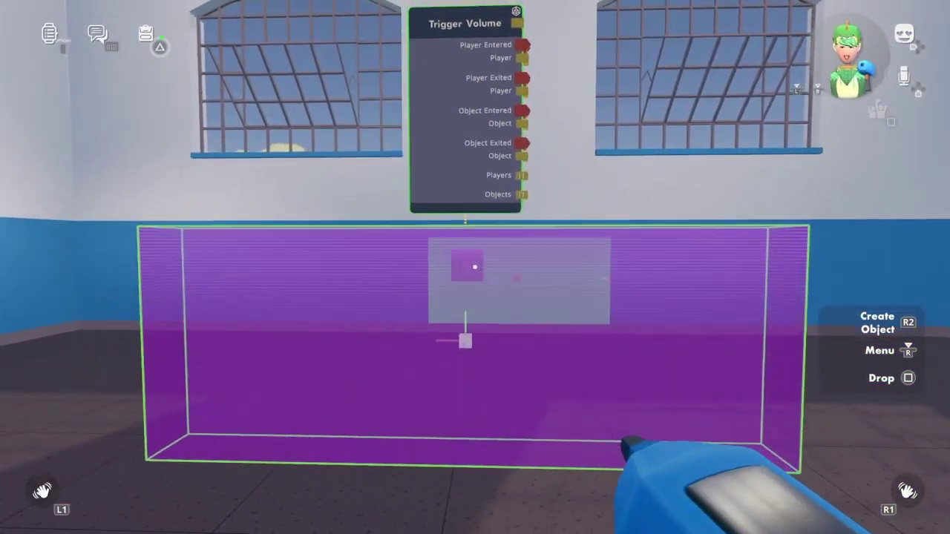
# Move the red cube up out of the green legacy trigger volume so it floats above it.
pyautogui.press('r')
pyautogui.click(468, 489)
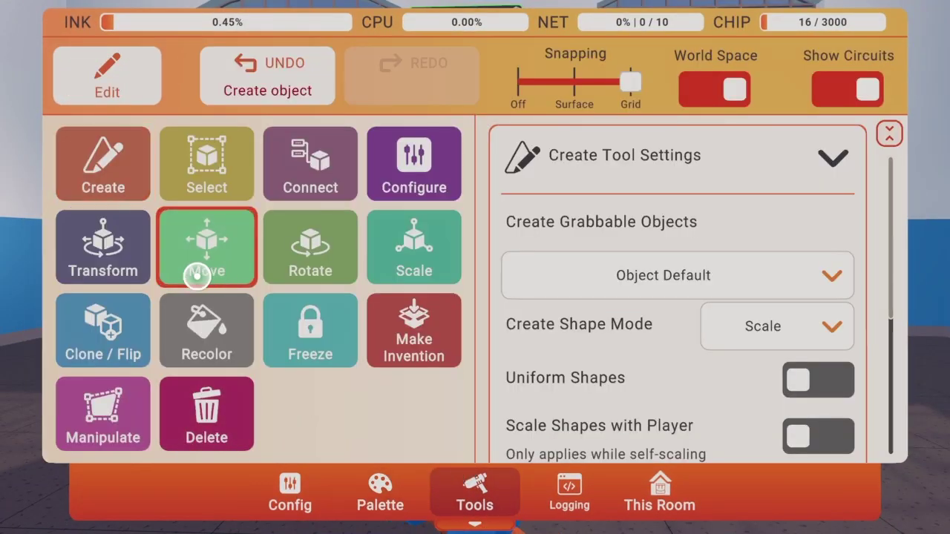
pyautogui.click(198, 272)
pyautogui.press('w')
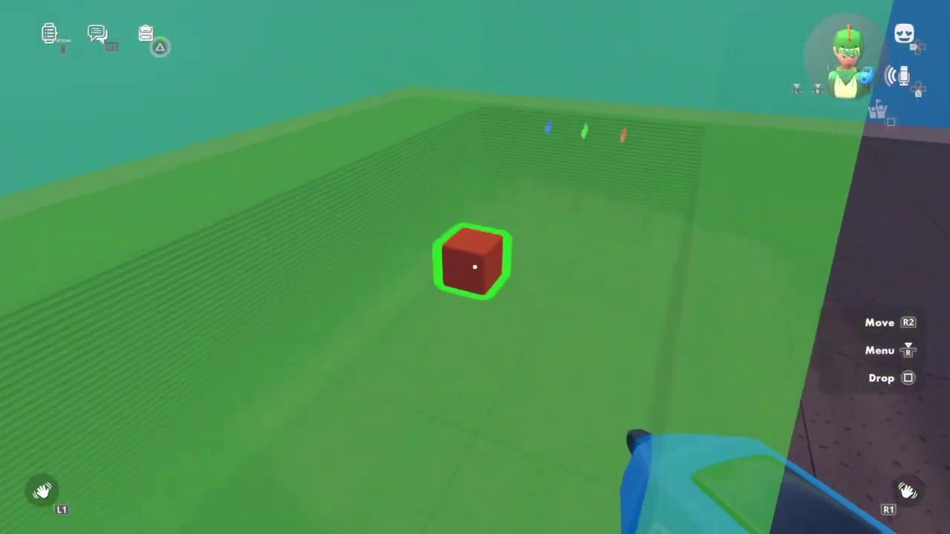
pyautogui.click(475, 266)
pyautogui.moveTo(475, 267); pyautogui.dragTo(474, 266)
# Search the palette for "Piston" and create a piston at the red cube, above the green legacy trigger volume.
pyautogui.press('f')
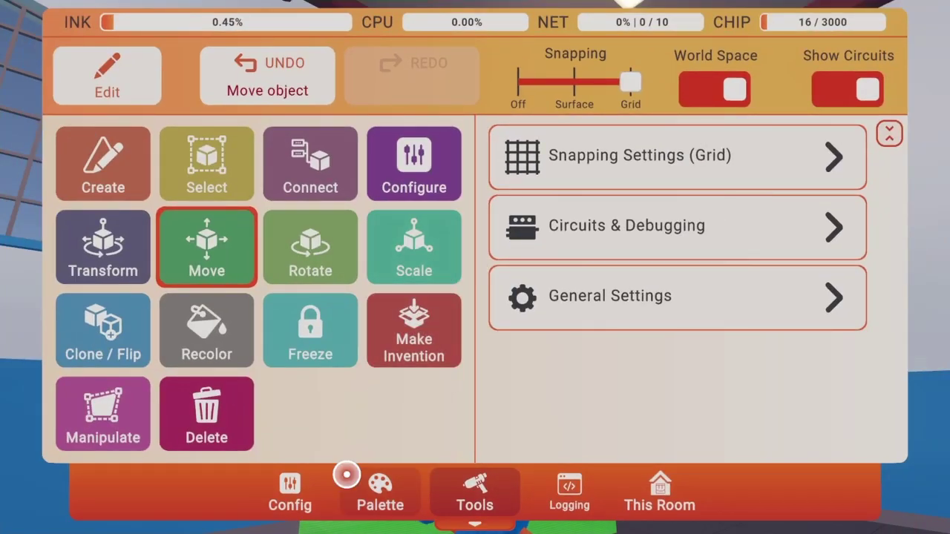
pyautogui.click(415, 485)
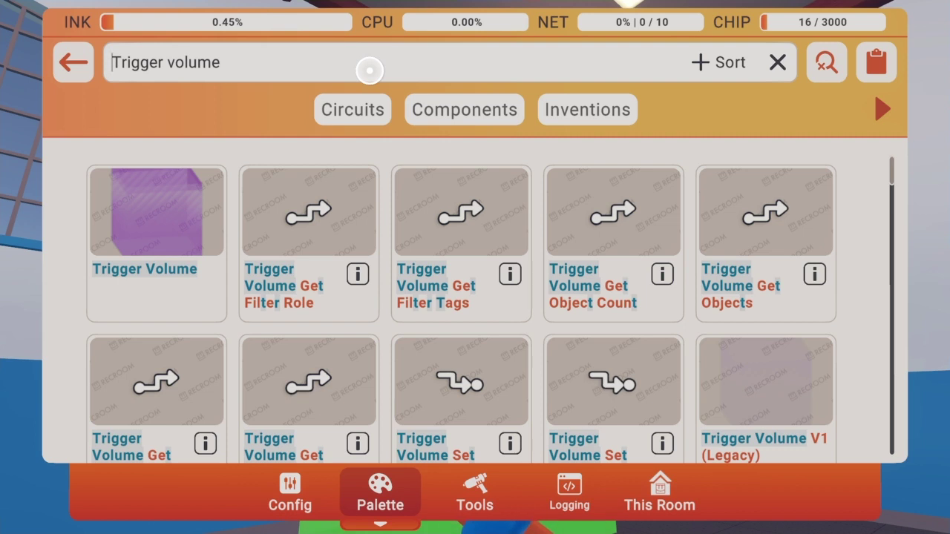
pyautogui.write('Piston')
pyautogui.press('Return')
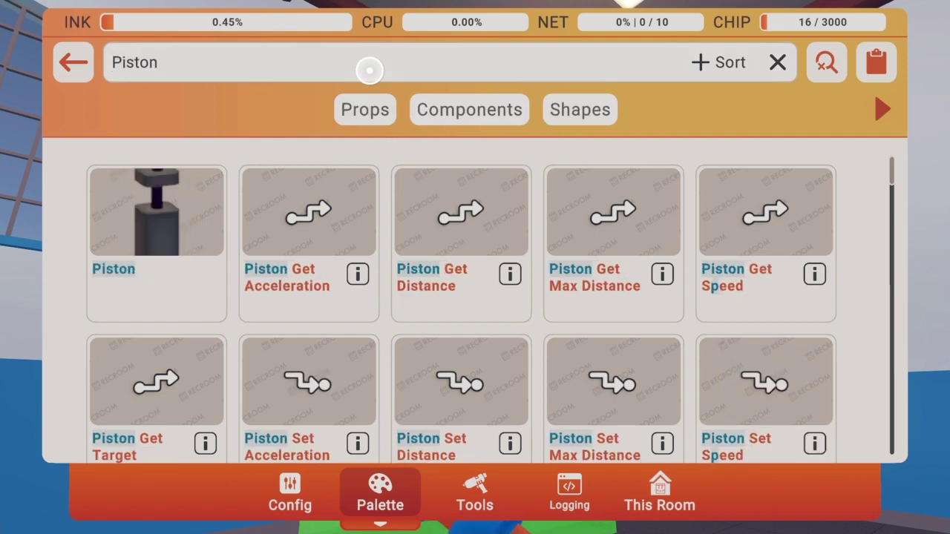
pyautogui.click(156, 176)
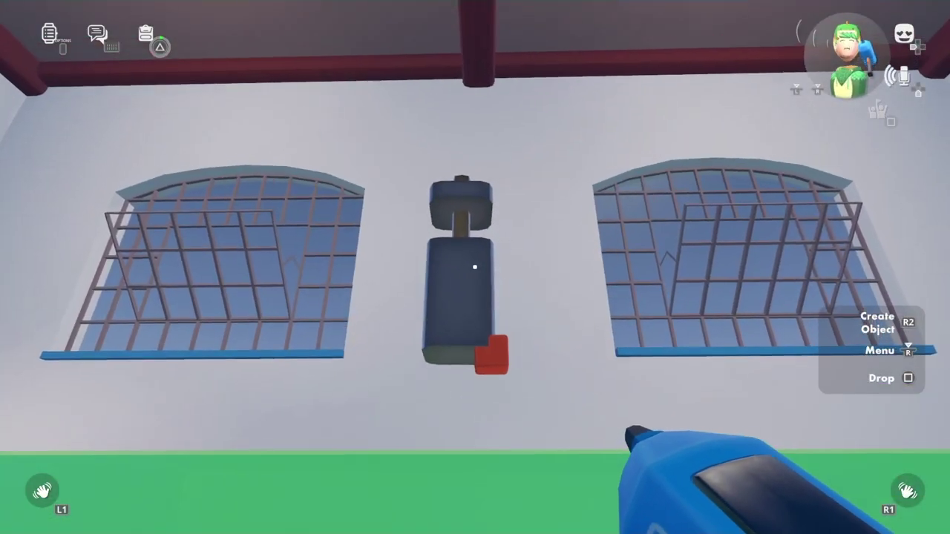
pyautogui.click(475, 267)
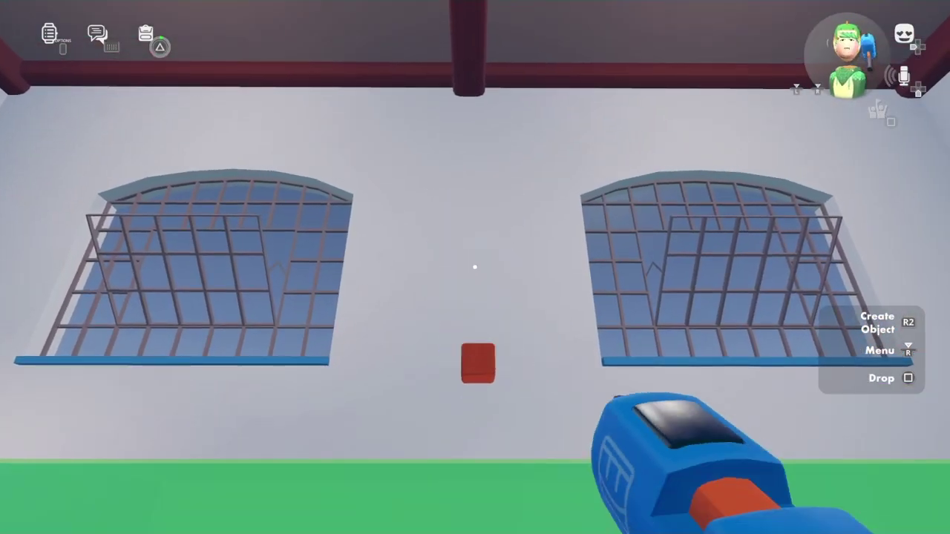
# Rotate the piston upside down so its rod points at the floor.
pyautogui.press('f')
pyautogui.click(473, 490)
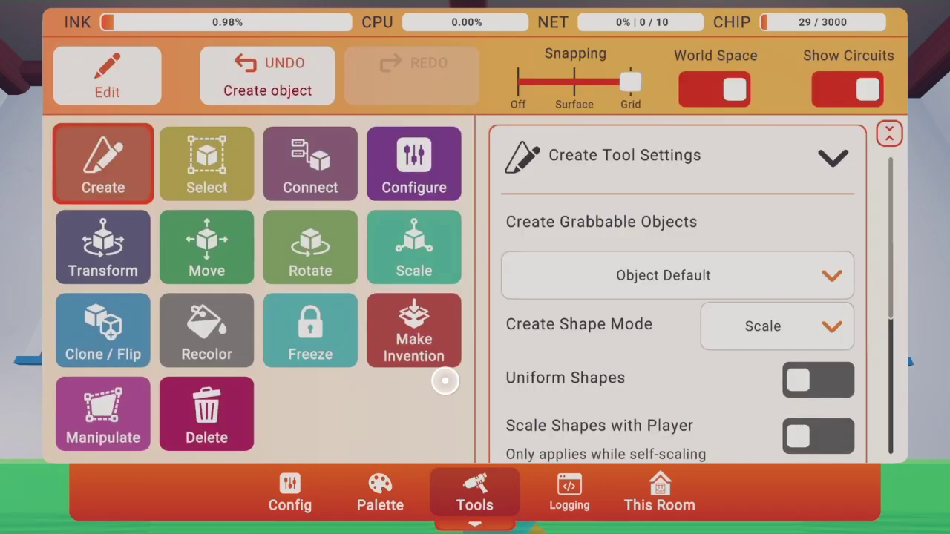
pyautogui.click(378, 275)
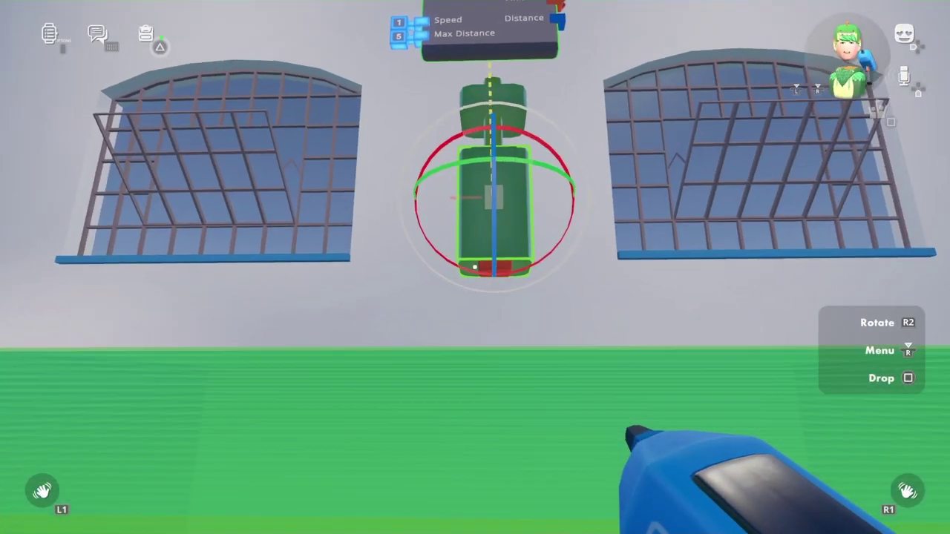
pyautogui.moveTo(475, 267); pyautogui.dragTo(475, 267)
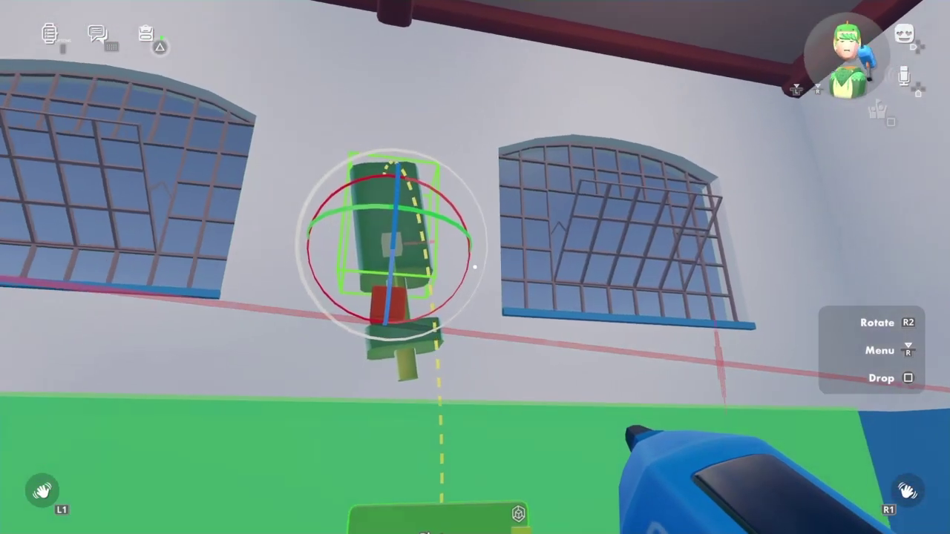
pyautogui.moveTo(475, 267); pyautogui.dragTo(475, 267)
# Move the inverted piston along the vertical axis so its rod end sits just above the red cube.
pyautogui.press('f')
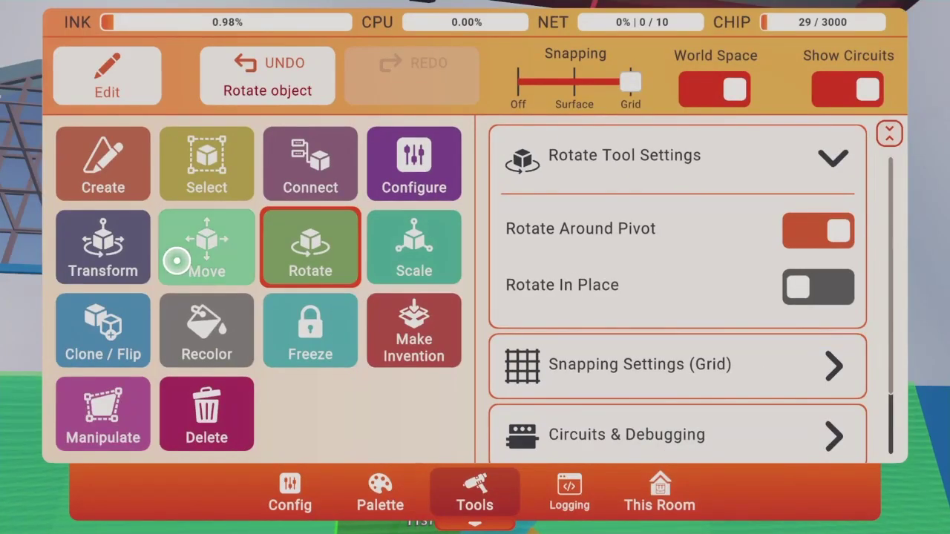
pyautogui.click(177, 260)
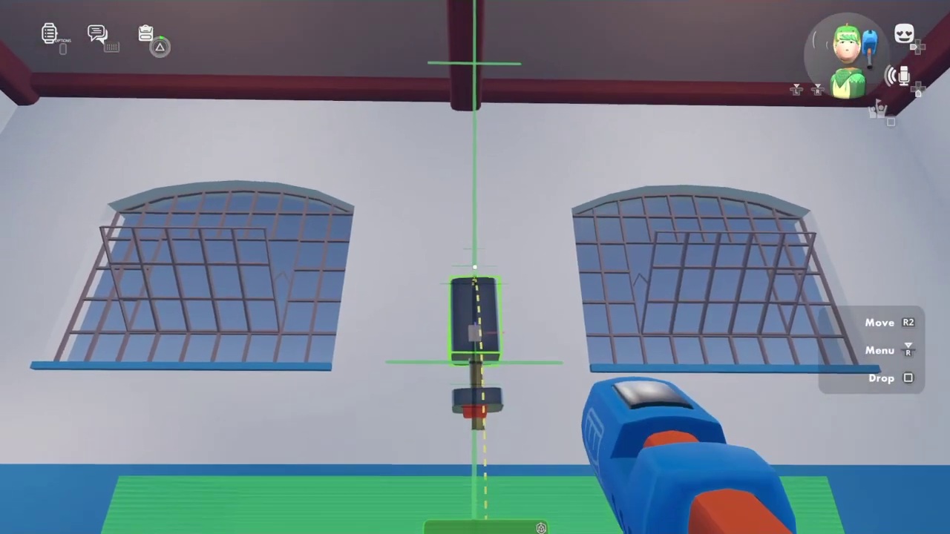
pyautogui.moveTo(475, 267); pyautogui.dragTo(475, 267)
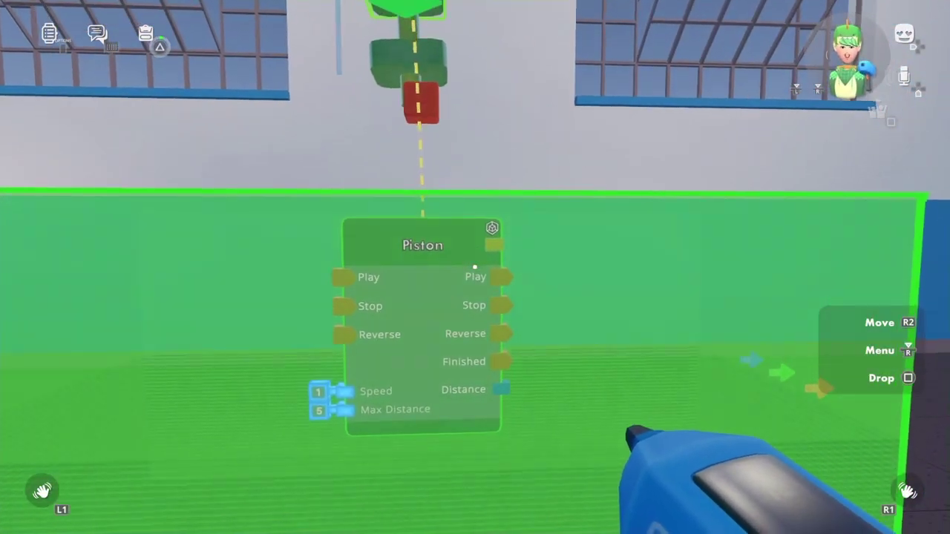
# Connect the new Trigger Volume's Player Entered output to the Piston's Play input.
pyautogui.press('Escape')
pyautogui.click(373, 482)
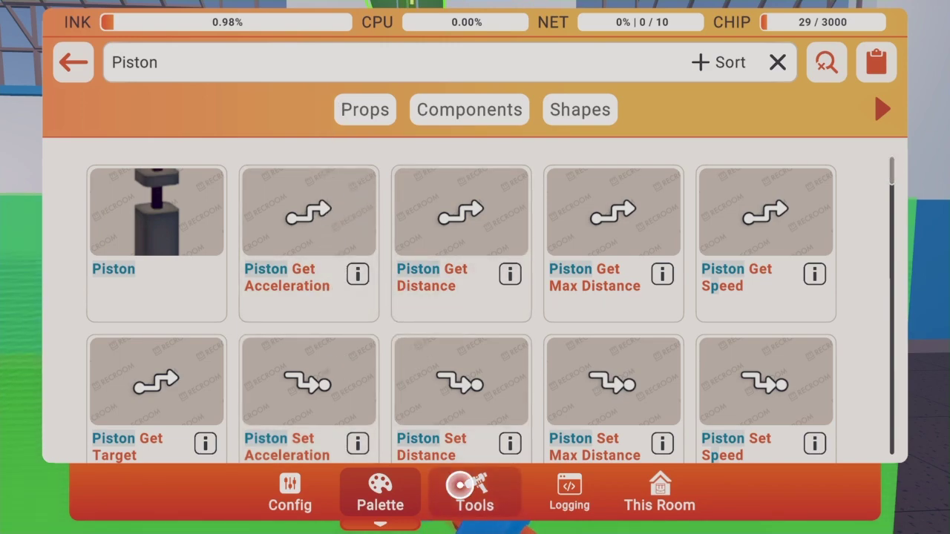
pyautogui.click(460, 485)
pyautogui.click(301, 165)
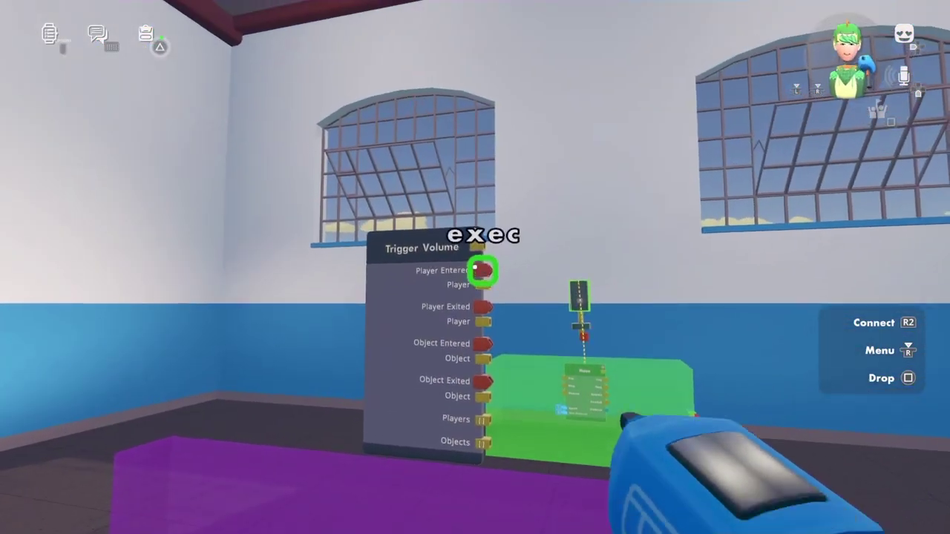
pyautogui.click(475, 267)
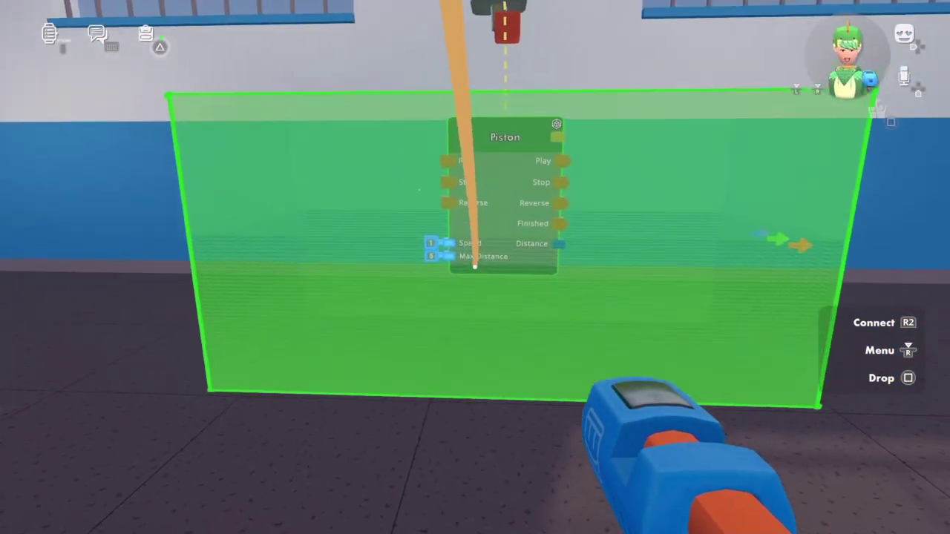
pyautogui.moveTo(475, 267); pyautogui.dragTo(475, 267)
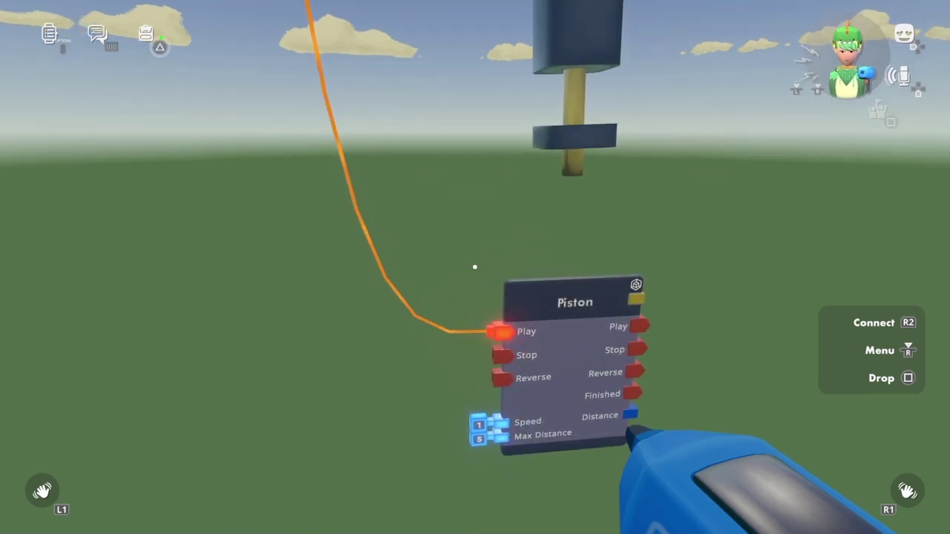
# Raise the piston from beneath the floor back into the room above the green legacy trigger volume.
pyautogui.press('f')
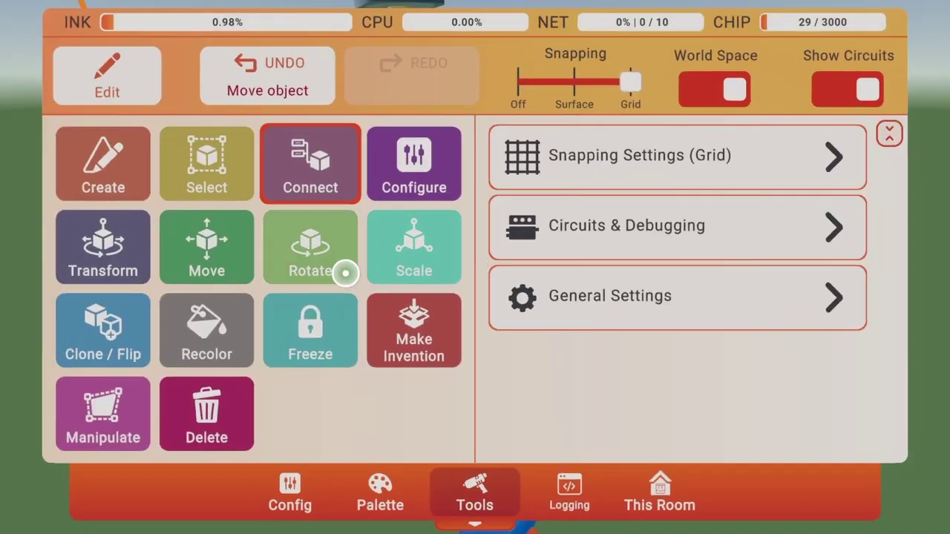
pyautogui.click(219, 280)
pyautogui.click(475, 268)
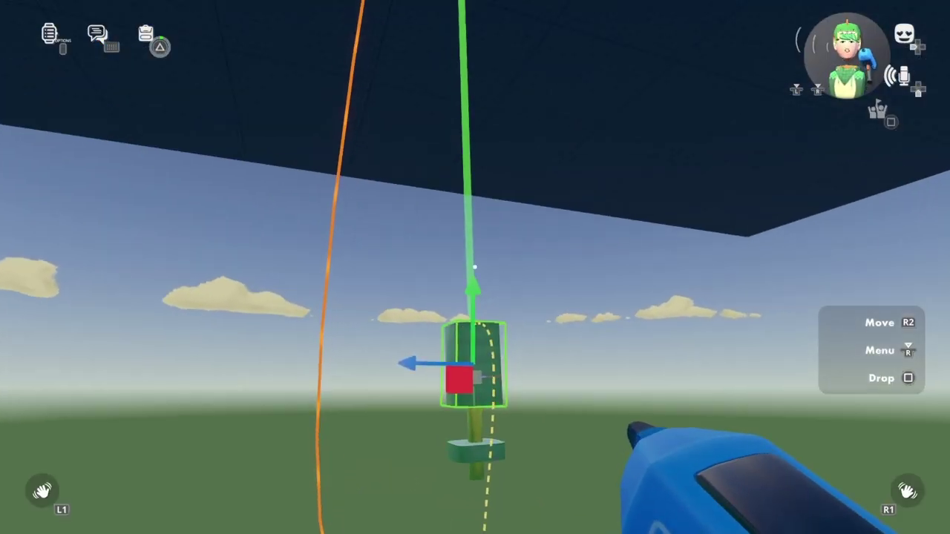
pyautogui.moveTo(475, 267); pyautogui.dragTo(475, 267)
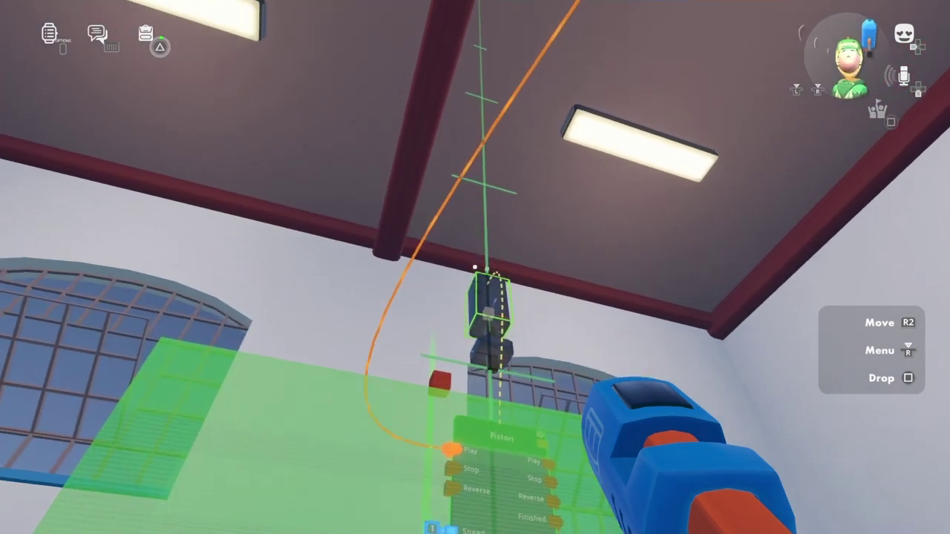
# Line up the piston and the red cube so the cube sits at the lower end of the piston's rod.
pyautogui.press('f')
pyautogui.click(206, 244)
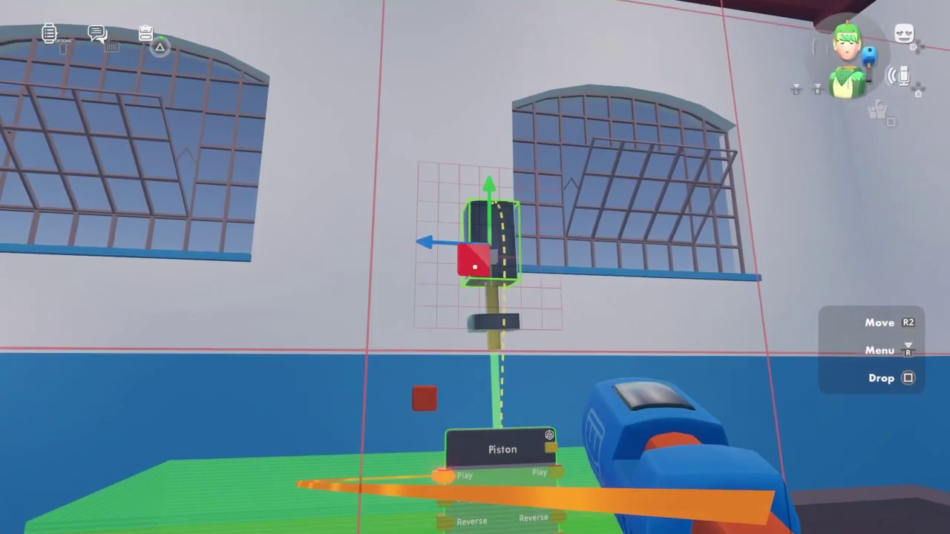
pyautogui.moveTo(475, 267); pyautogui.dragTo(474, 267)
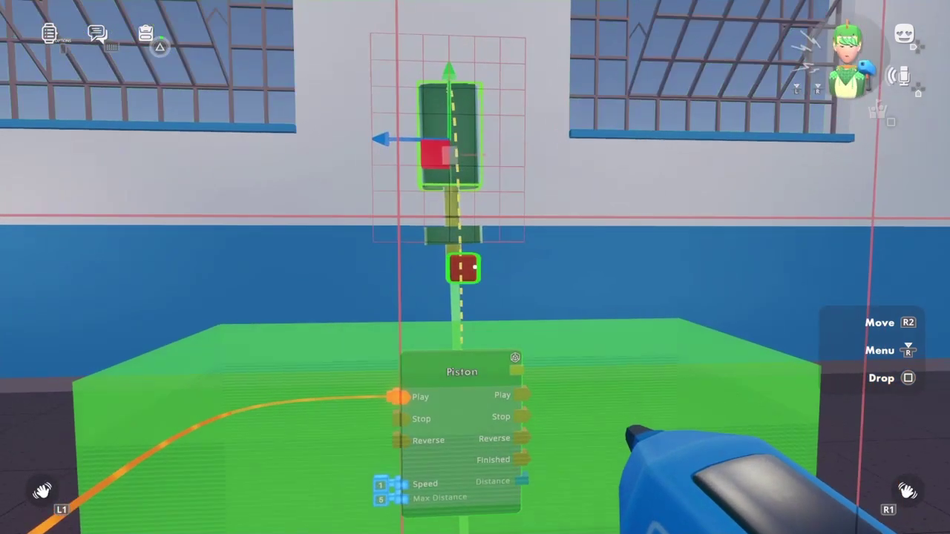
pyautogui.click(475, 267)
pyautogui.moveTo(475, 267); pyautogui.dragTo(475, 268)
# Search the palette for "Clamp" and create a clamp gizmo beside the piston, above the green volume.
pyautogui.press('r')
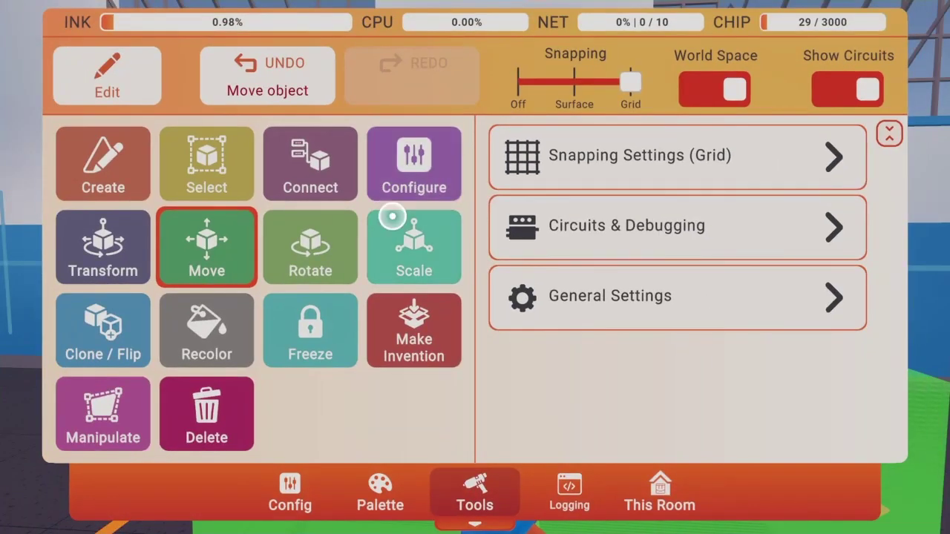
pyautogui.click(383, 487)
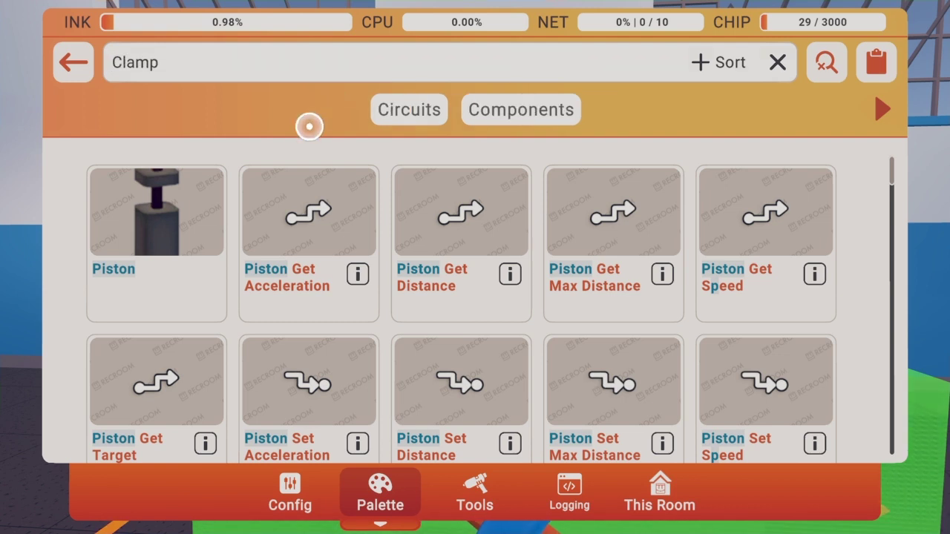
pyautogui.click(259, 218)
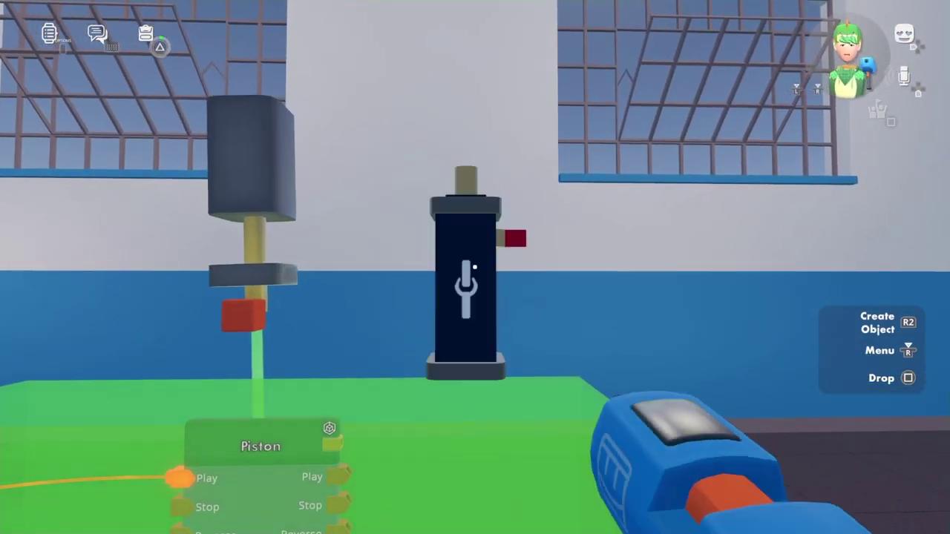
# Connect the two ends of the clamp gizmo to the red cube and the piston so the cube is clamped to the rod.
pyautogui.press('f')
pyautogui.click(474, 494)
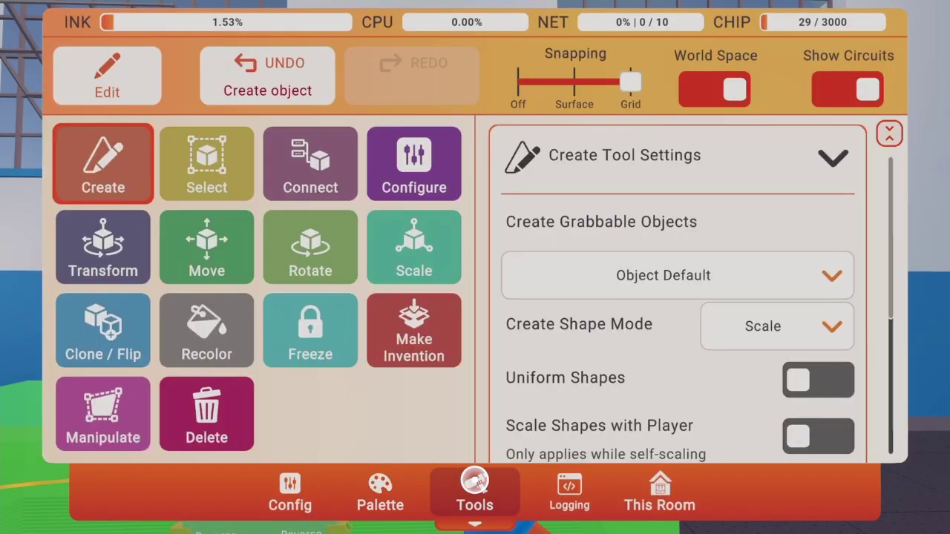
pyautogui.click(304, 189)
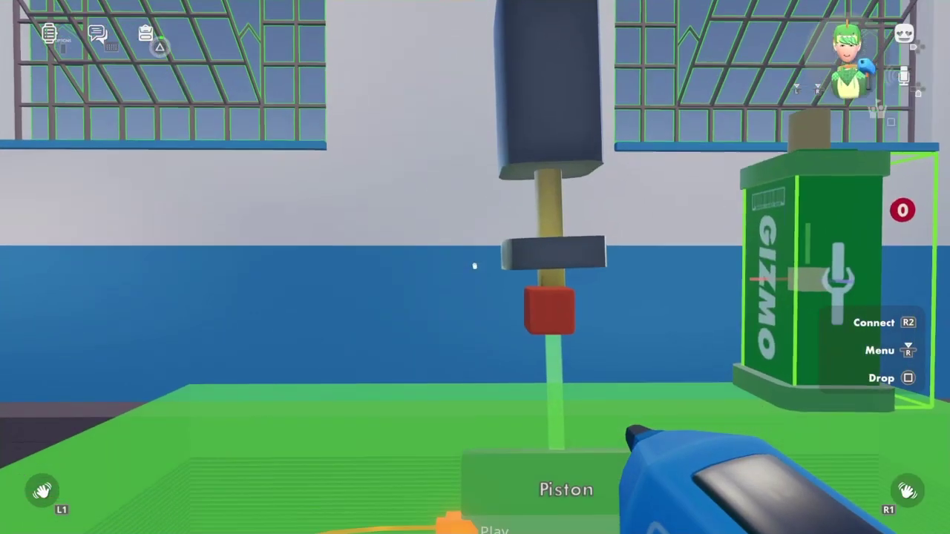
pyautogui.press('w')
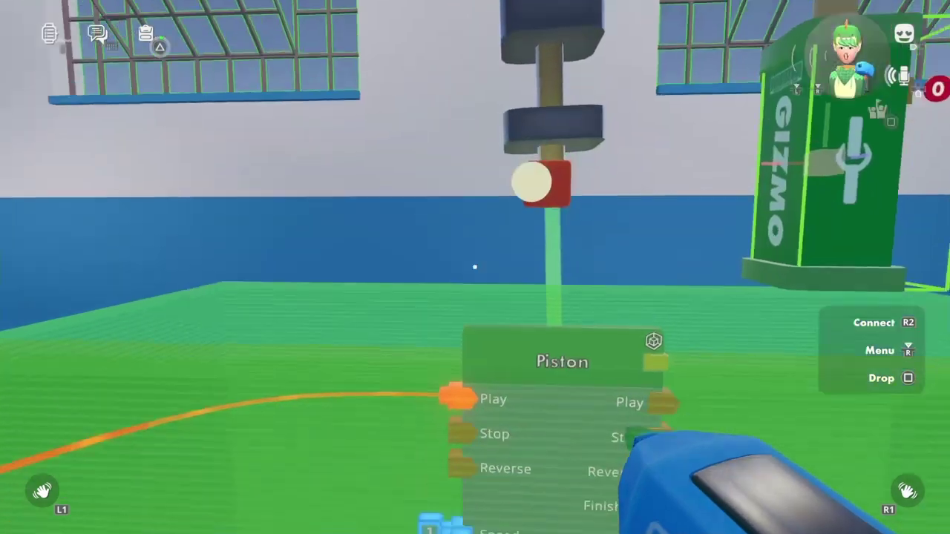
pyautogui.press('w')
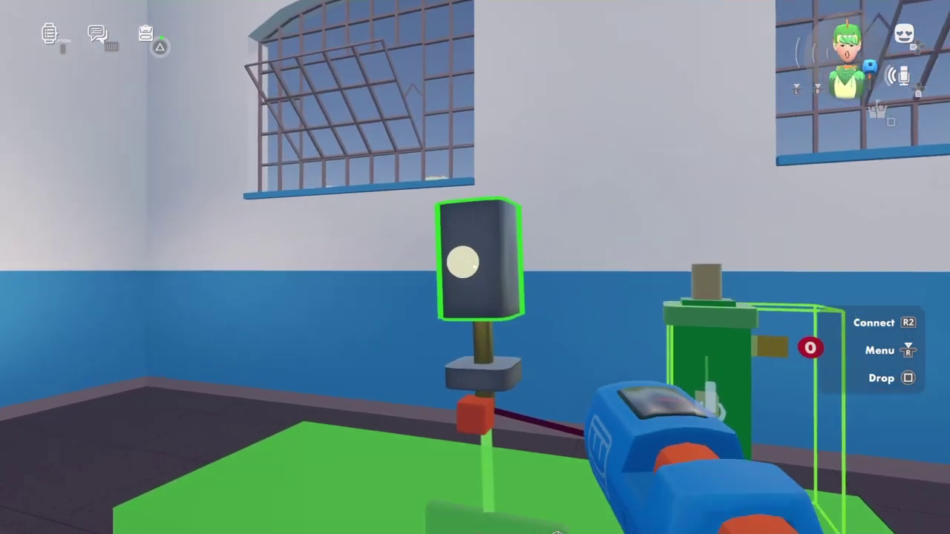
pyautogui.moveTo(463, 262); pyautogui.dragTo(467, 263)
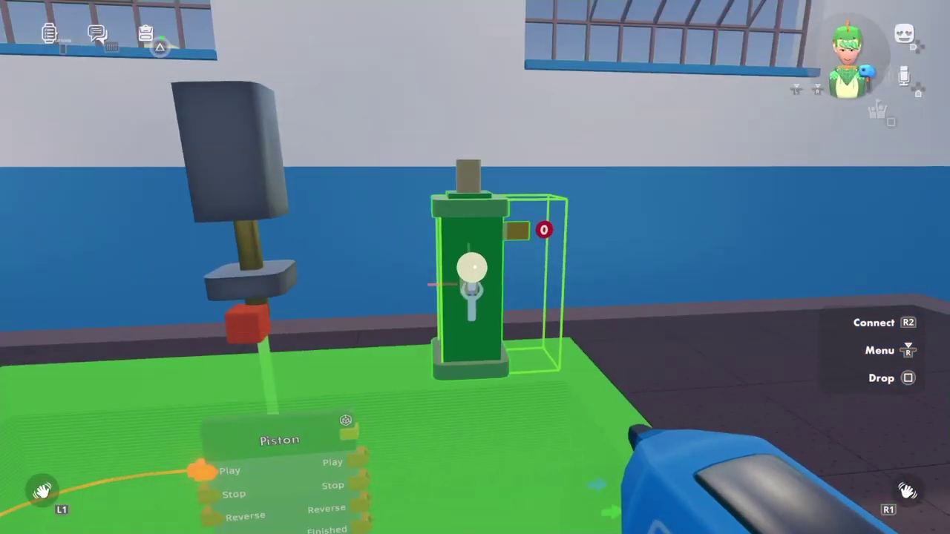
pyautogui.moveTo(472, 268); pyautogui.dragTo(472, 267)
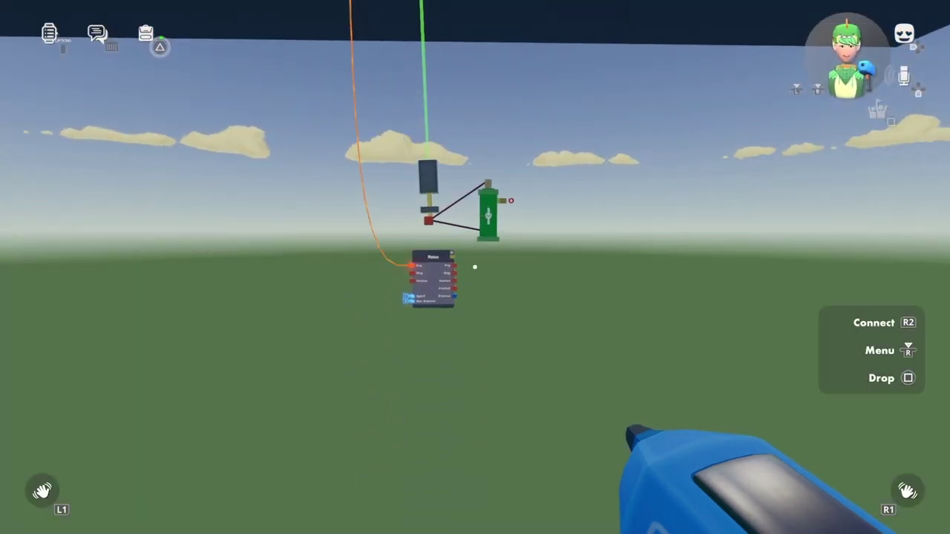
# Move the piston assembly with the clamped cube from beneath the floor back up into the room.
pyautogui.press('r')
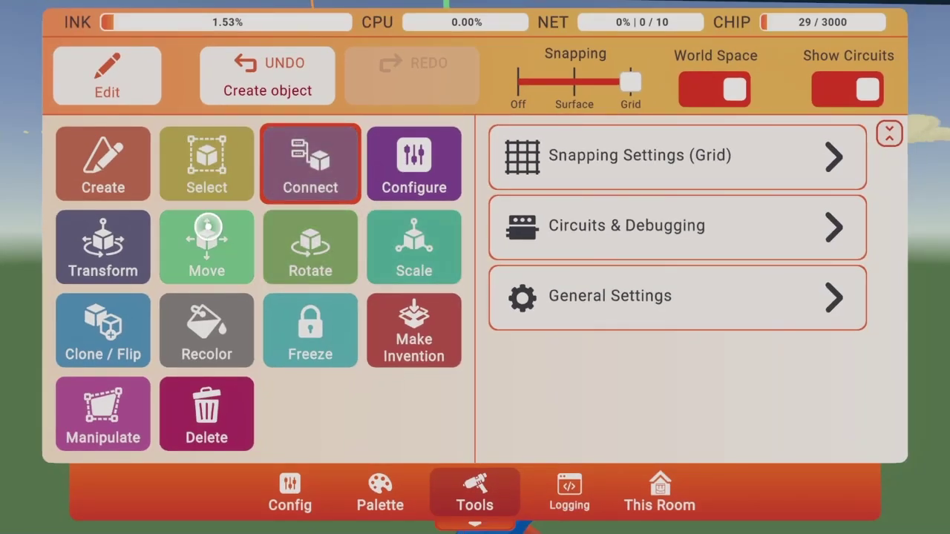
pyautogui.click(206, 227)
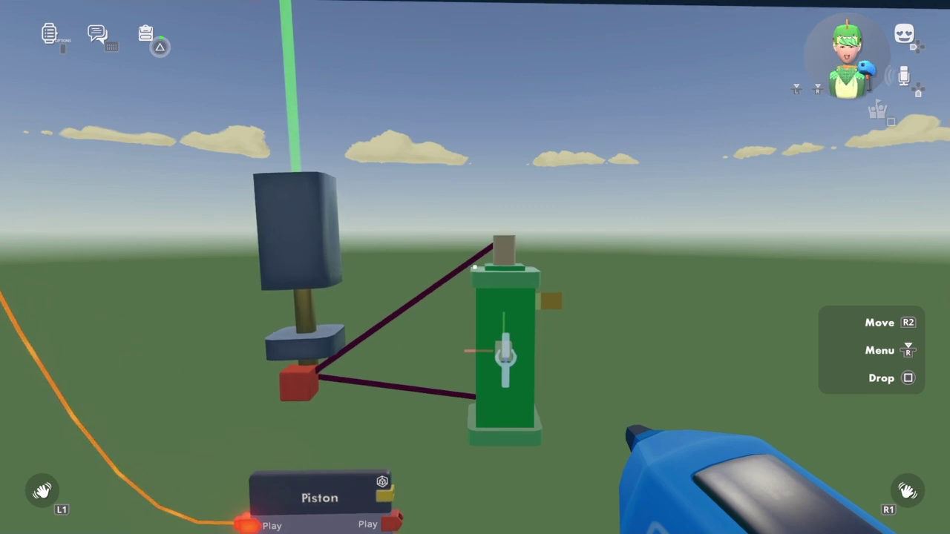
pyautogui.press('r')
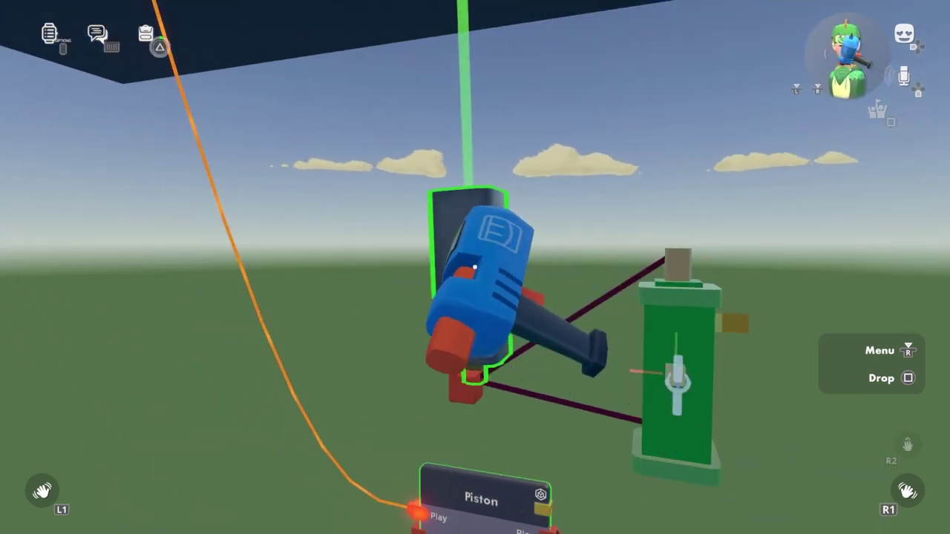
pyautogui.moveTo(475, 267); pyautogui.dragTo(475, 267)
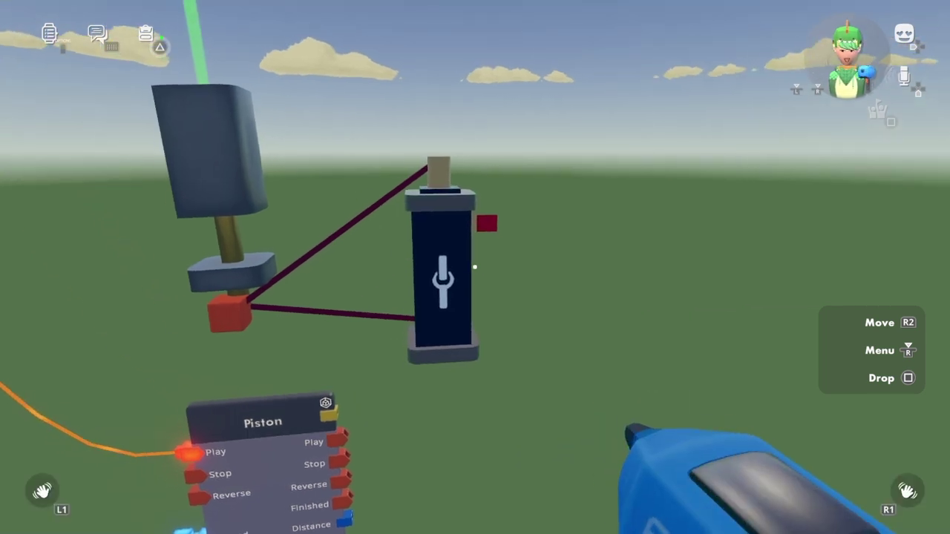
pyautogui.click(475, 267)
pyautogui.click(475, 267)
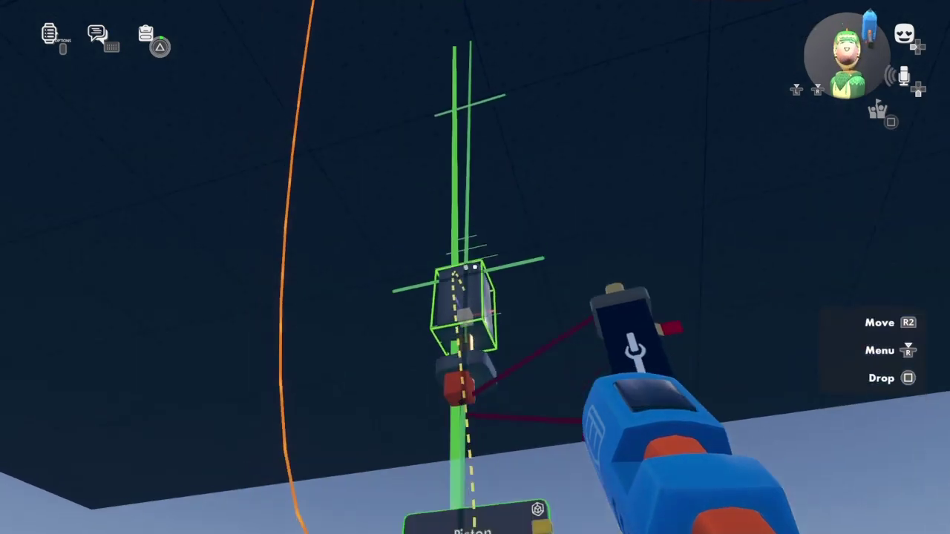
pyautogui.moveTo(475, 267); pyautogui.dragTo(475, 268)
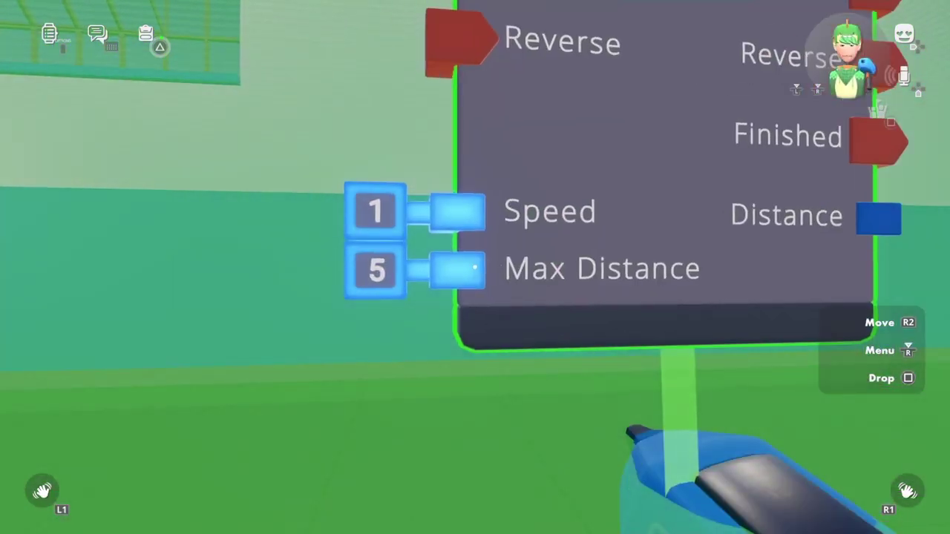
# Set the Max Distance input on the Piston chip to 1.
pyautogui.press('f')
pyautogui.click(349, 178)
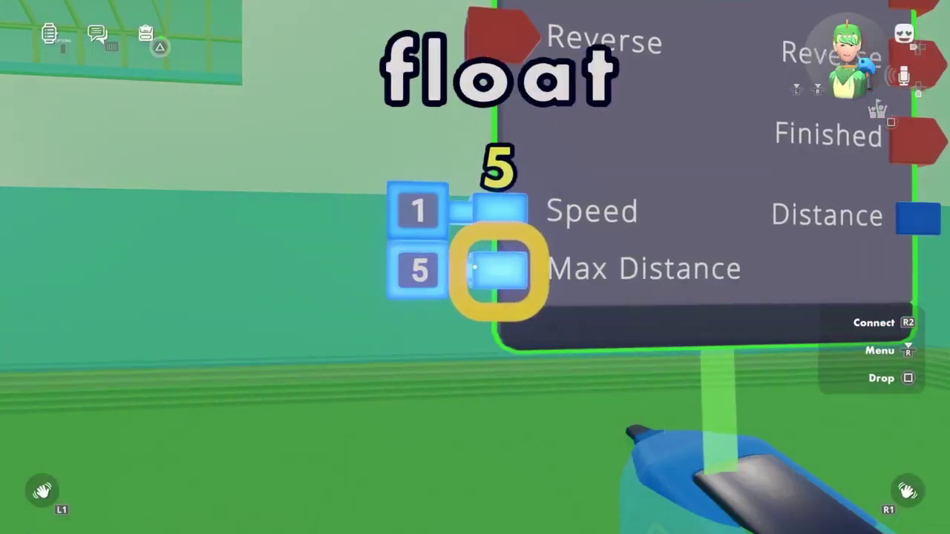
pyautogui.click(475, 267)
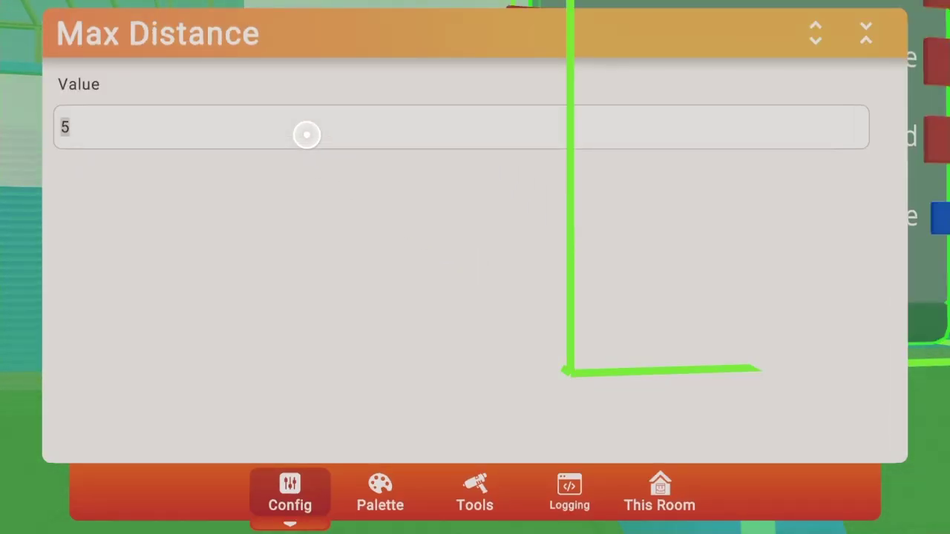
pyautogui.press('Escape')
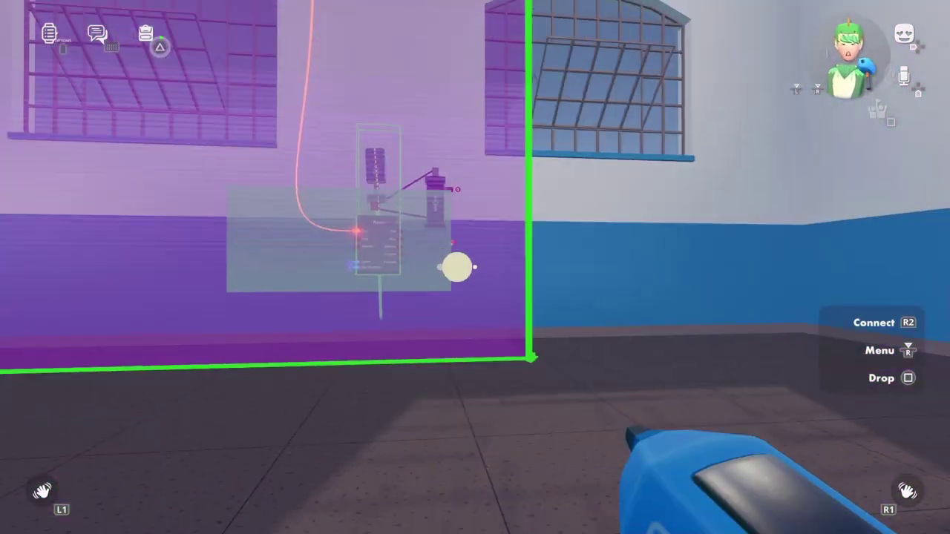
# Raise the piston with its clamped cube so it hangs directly above the green legacy trigger volume.
pyautogui.press('w')
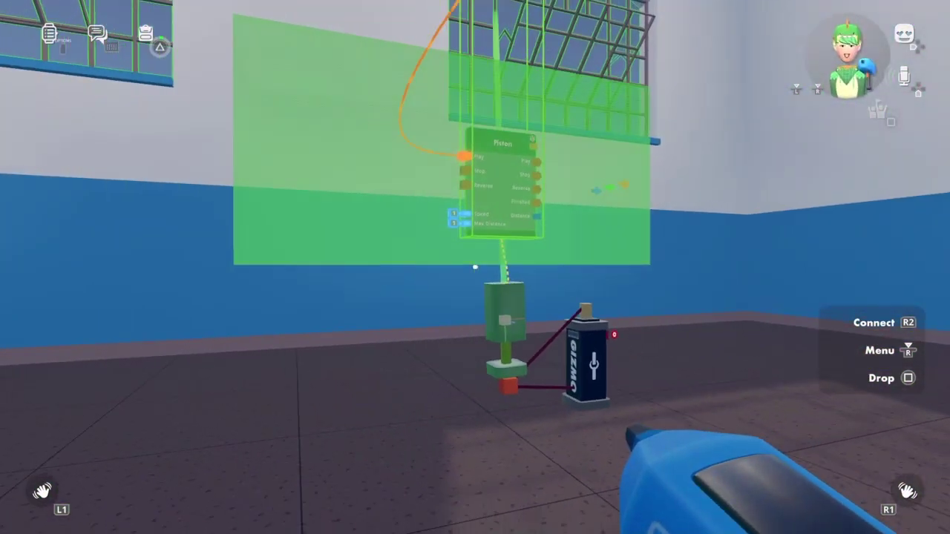
pyautogui.press('r')
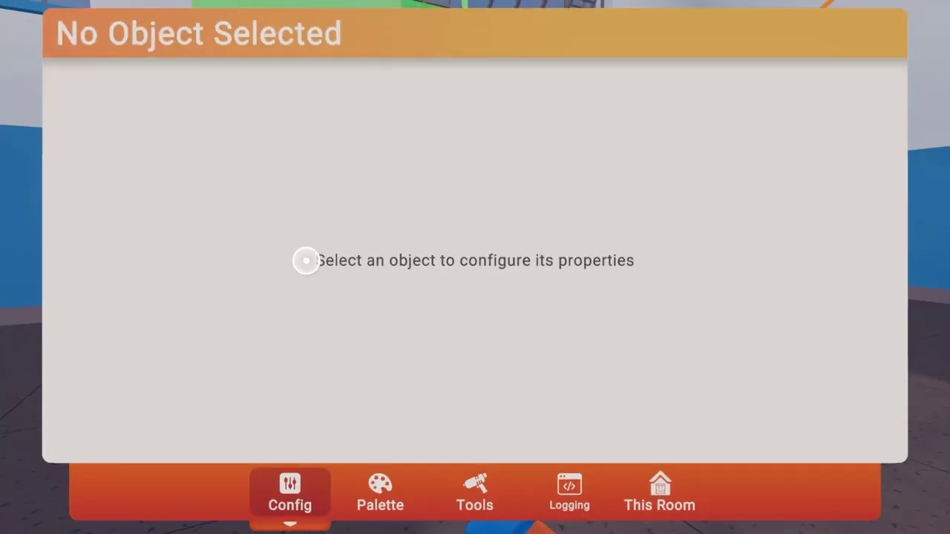
pyautogui.click(460, 506)
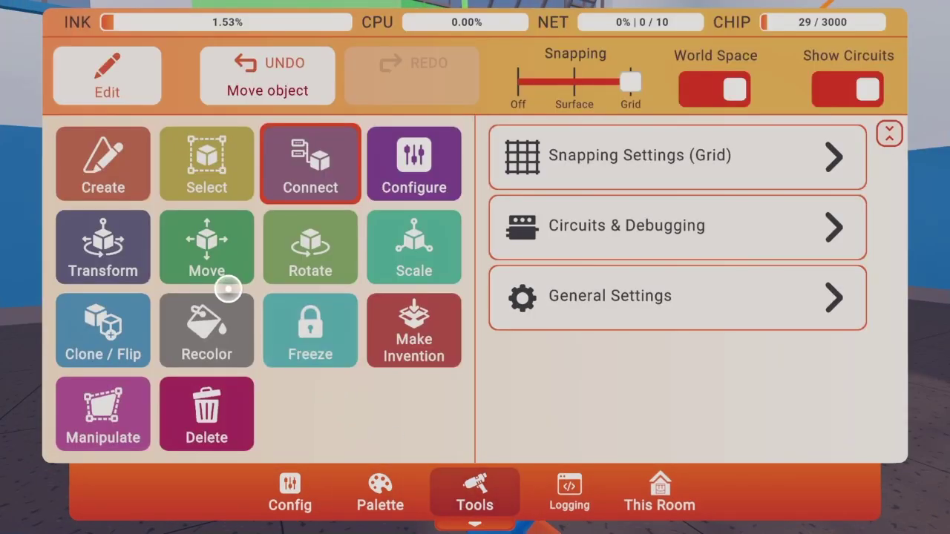
pyautogui.click(221, 267)
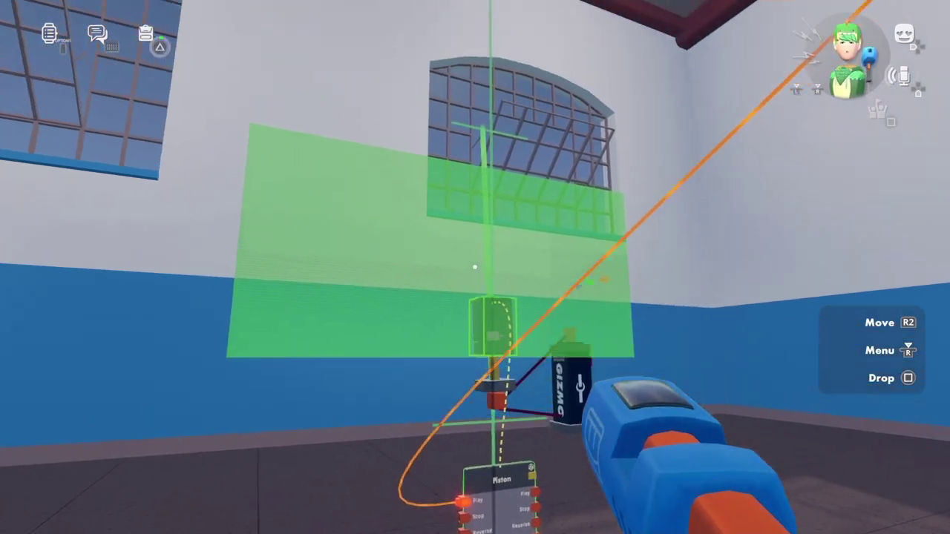
pyautogui.moveTo(475, 267); pyautogui.dragTo(475, 267)
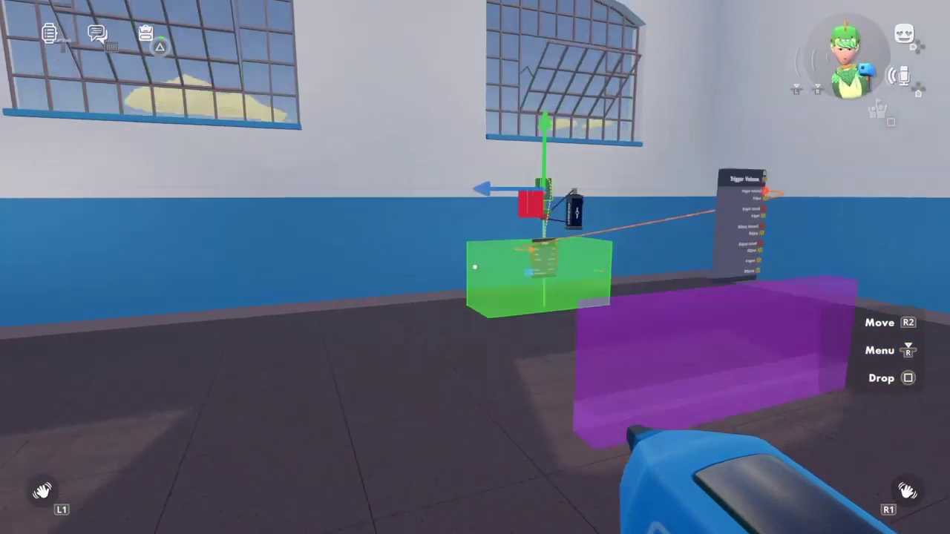
# Open the piston's configuration, then switch to the object palette.
pyautogui.press('f')
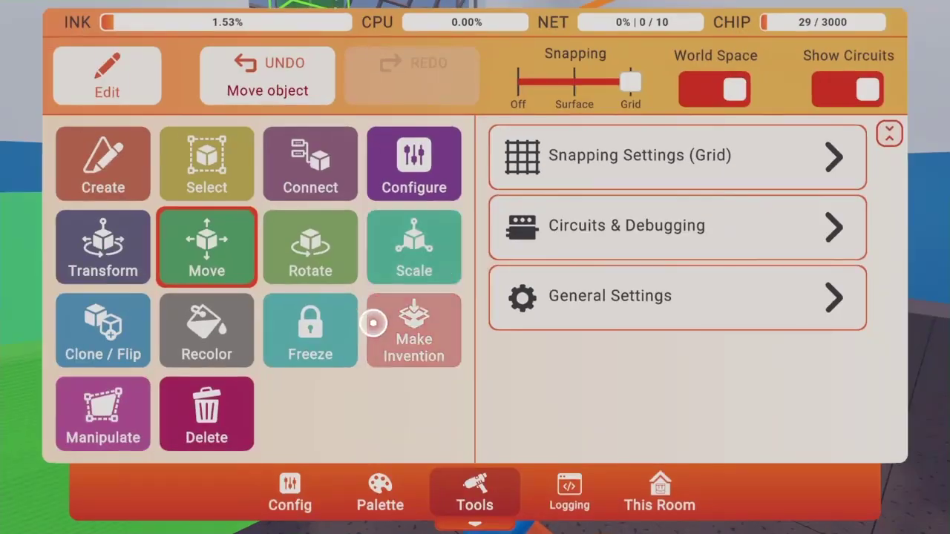
pyautogui.click(289, 512)
pyautogui.click(408, 497)
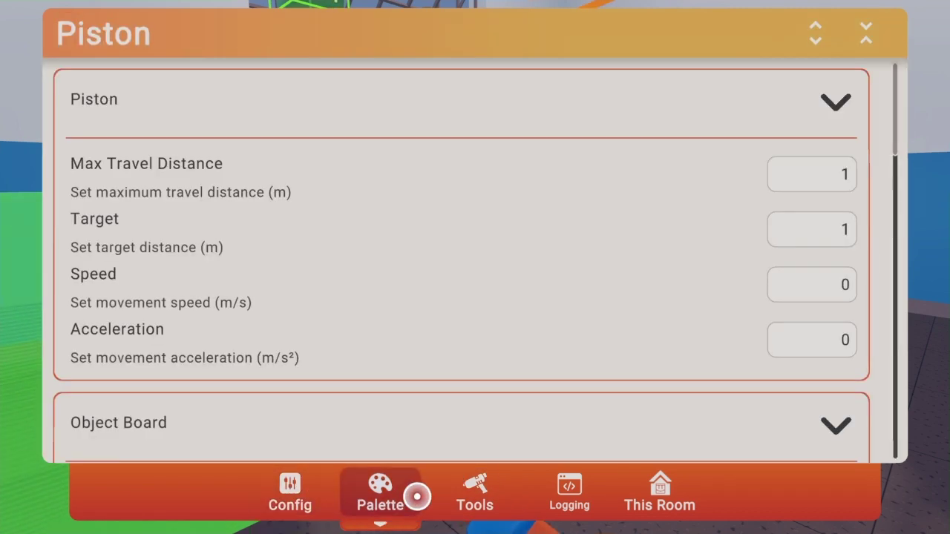